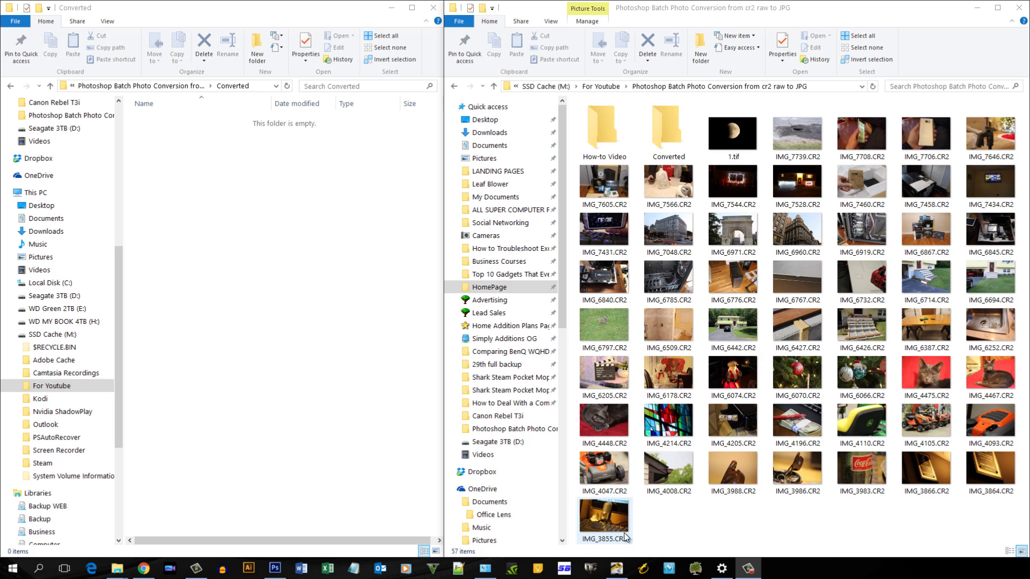
- Select IMG_4008.CR2, then 1.tif, then clear the file selection
left_click(694, 491)
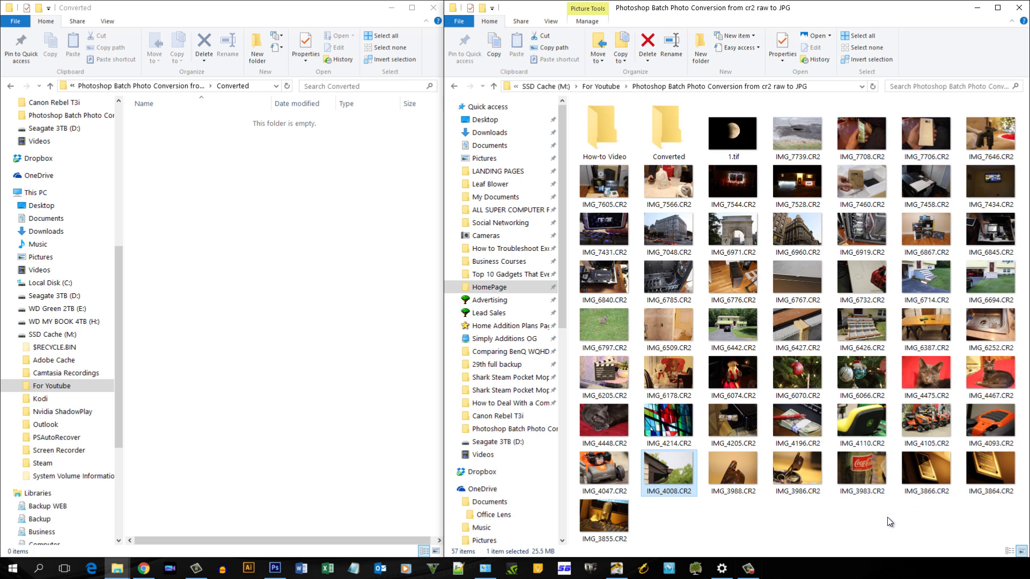
left_click(729, 136)
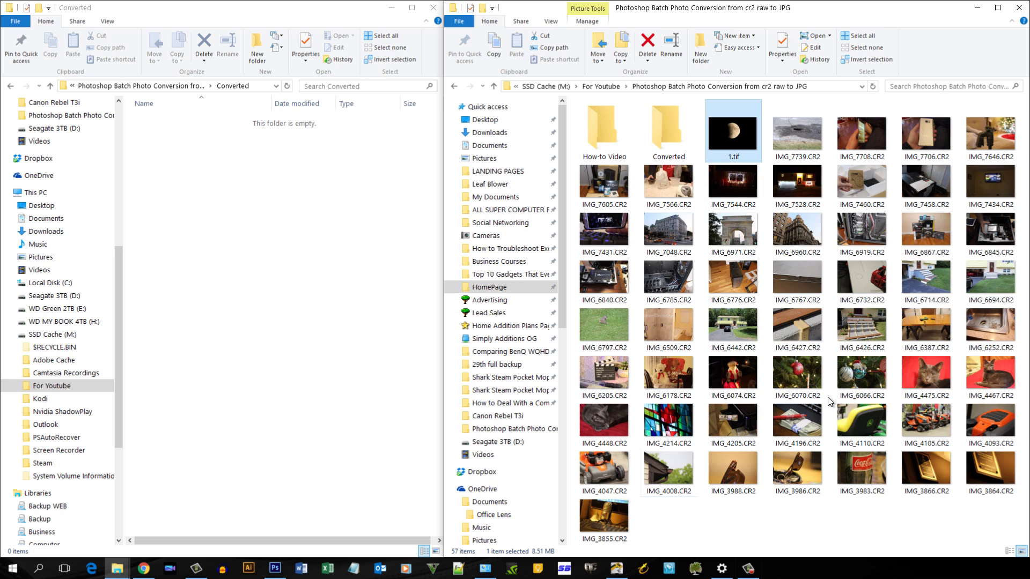
left_click(819, 512)
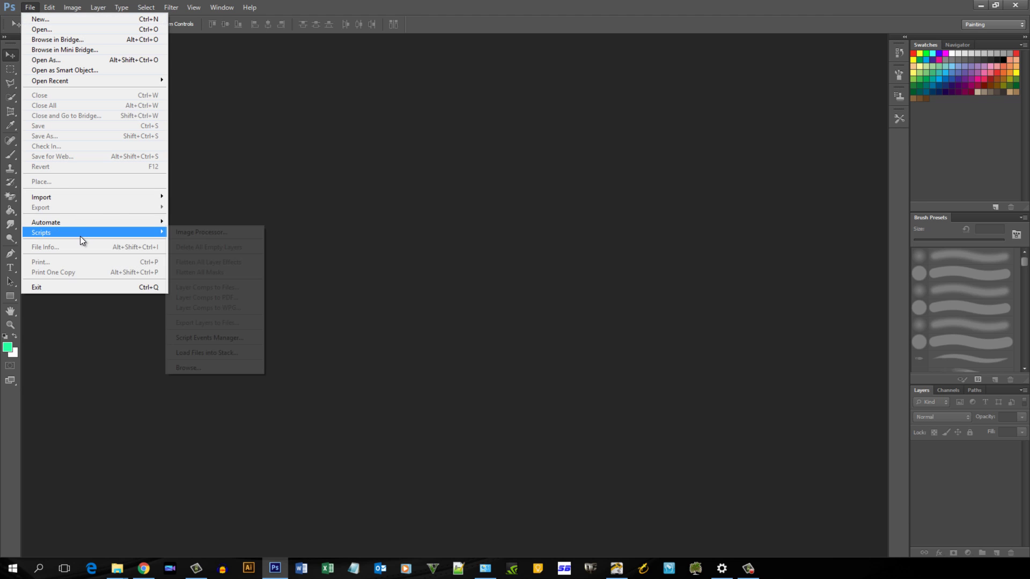
- In Image Processor, set the source to SSD Cache (M:) > For Youtube > Photoshop Batch Photo Conversion folder
left_click(205, 233)
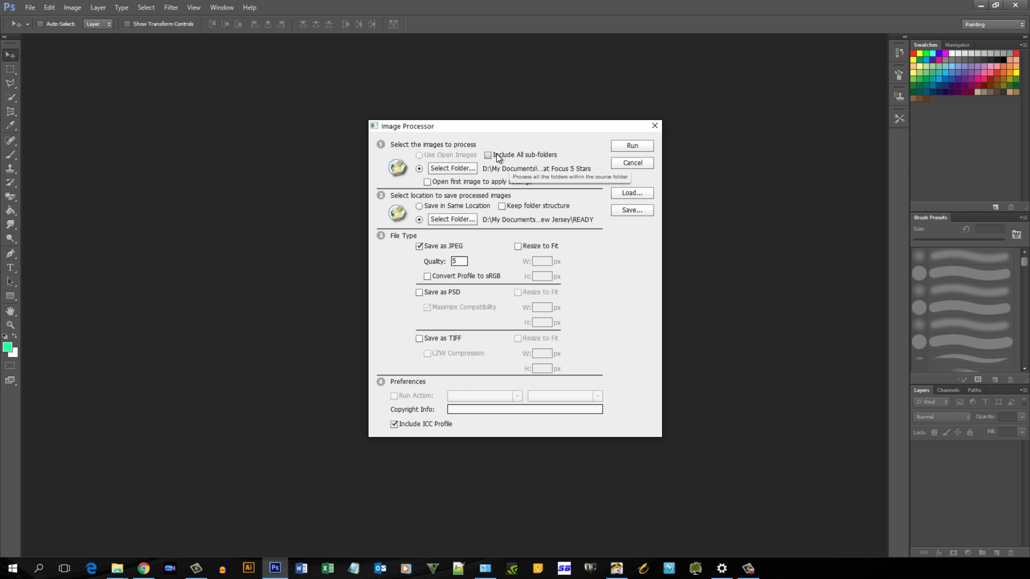
left_click(451, 168)
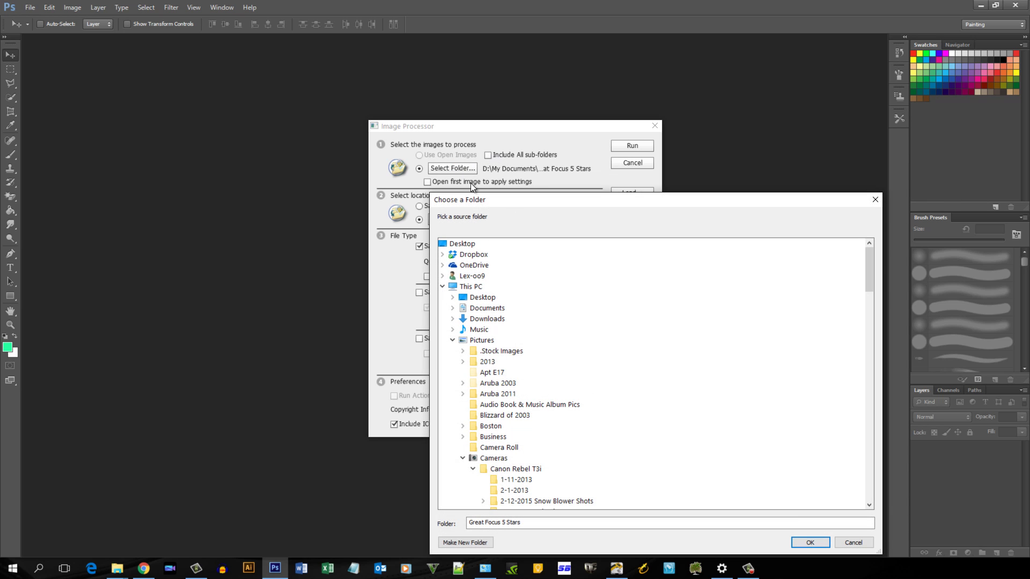
left_click(453, 340)
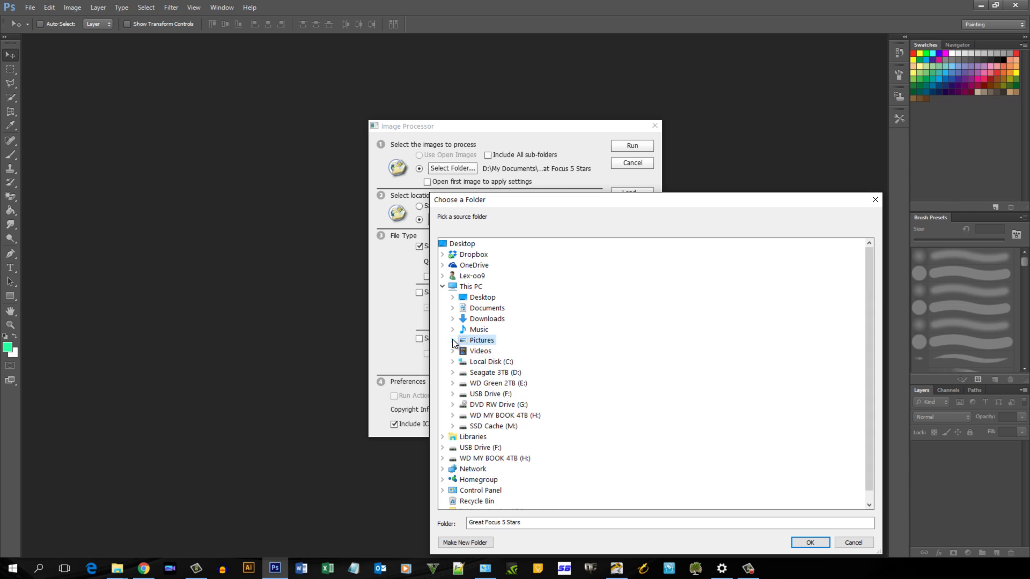
left_click(451, 426)
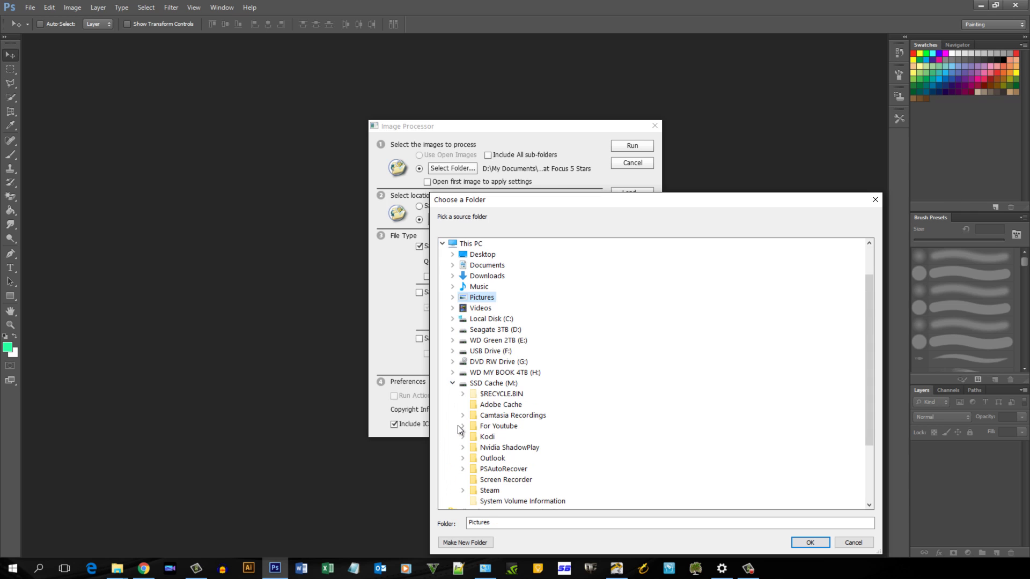
left_click(462, 361)
left_click(536, 393)
left_click(810, 542)
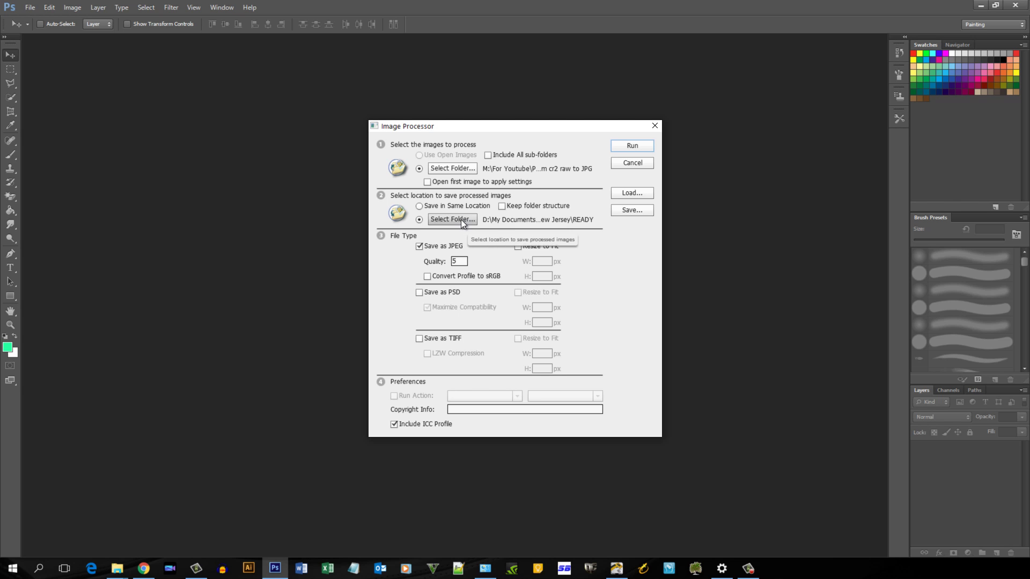
- Set Image Processor's save location to the Converted folder inside Photoshop Batch Photo Conversion
left_click(461, 220)
left_click(462, 329)
scroll(462, 376, "down", 10)
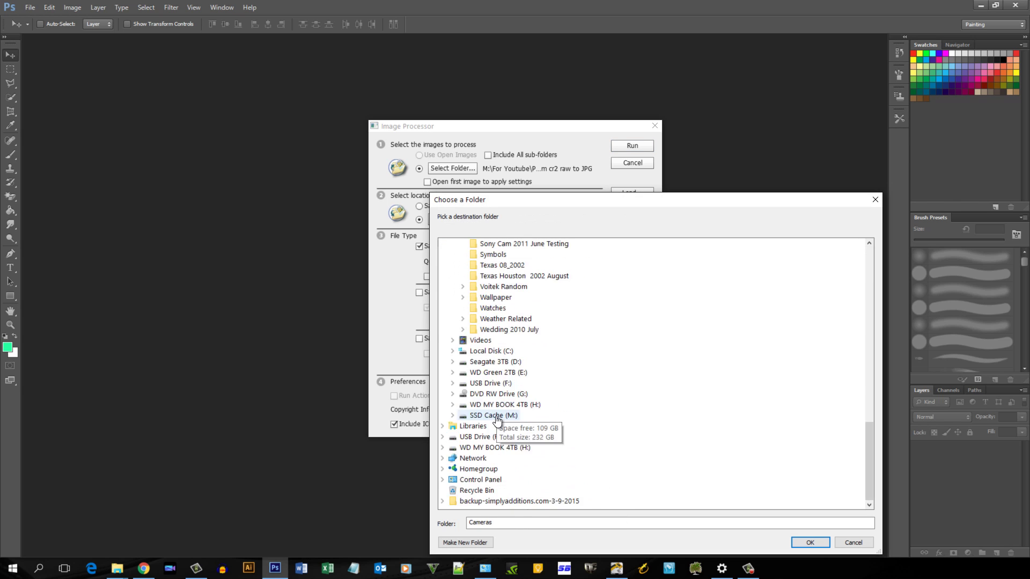
left_click(452, 414)
left_click(462, 340)
left_click(472, 372)
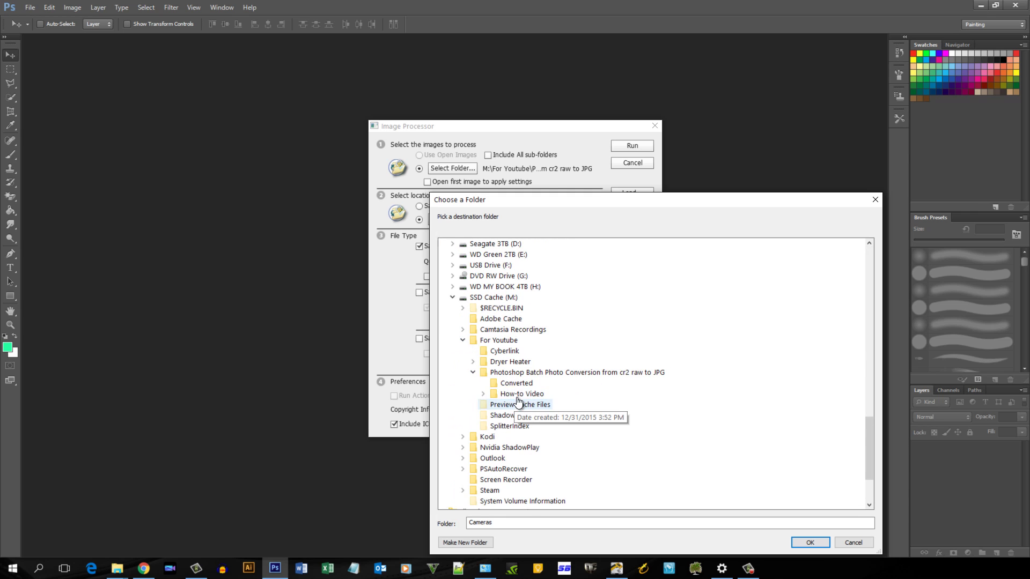
left_click(516, 382)
left_click(810, 543)
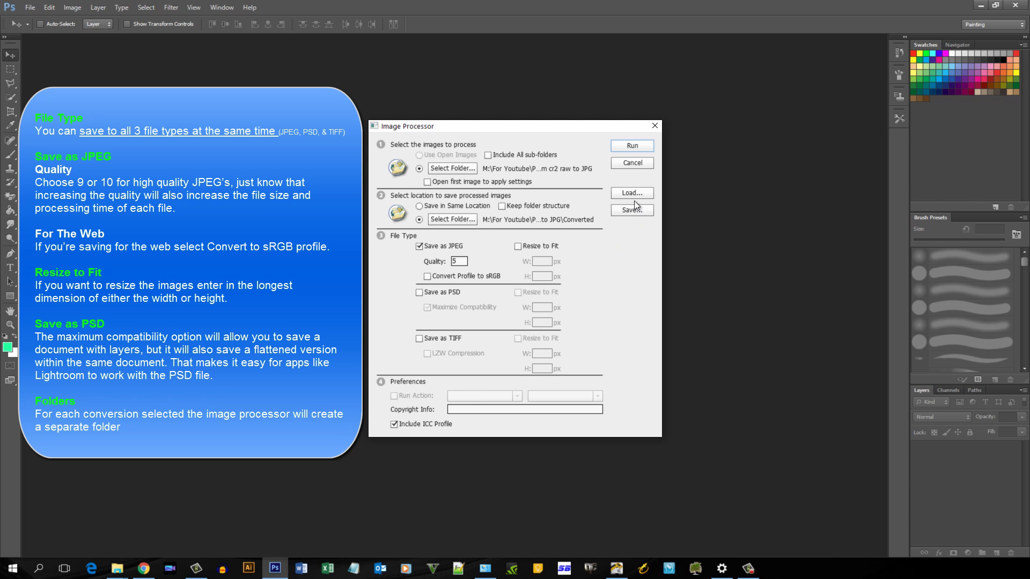
mouse_move(121, 570)
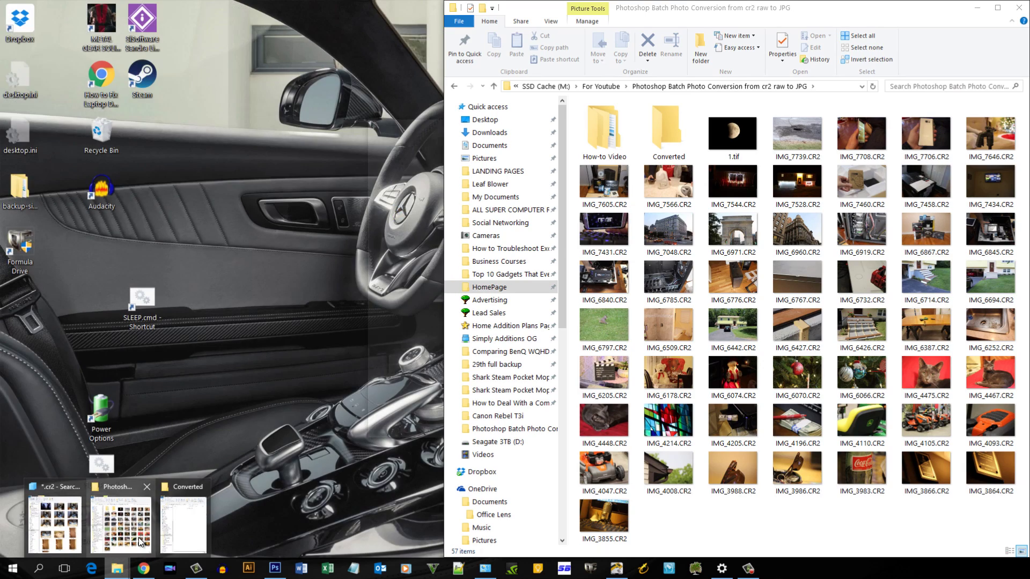
left_click(138, 538)
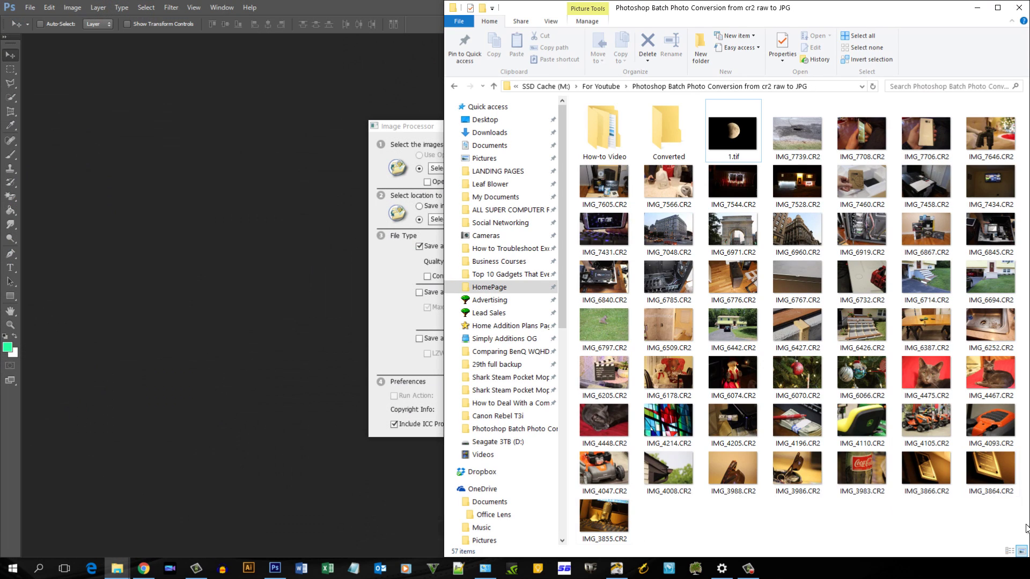
left_click_drag(1016, 526, 547, 125)
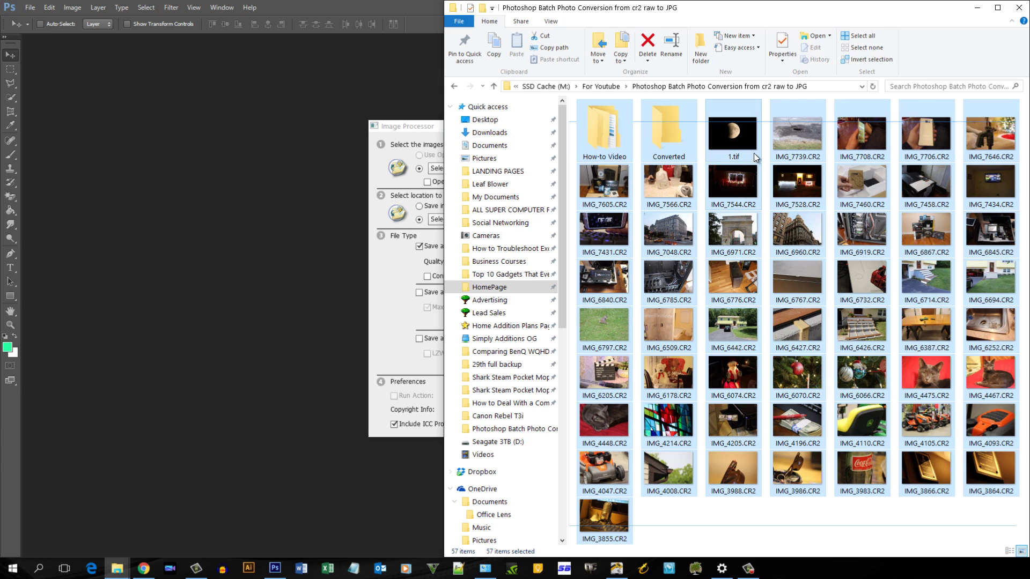
left_click(603, 131, "ctrl")
left_click(662, 134, "ctrl")
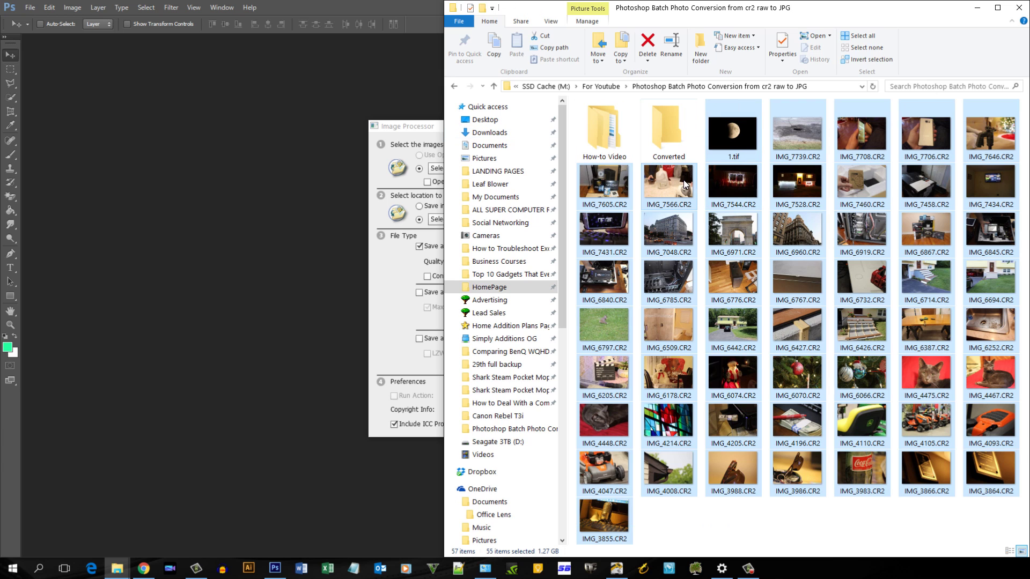
right_click(682, 180)
left_click(738, 368)
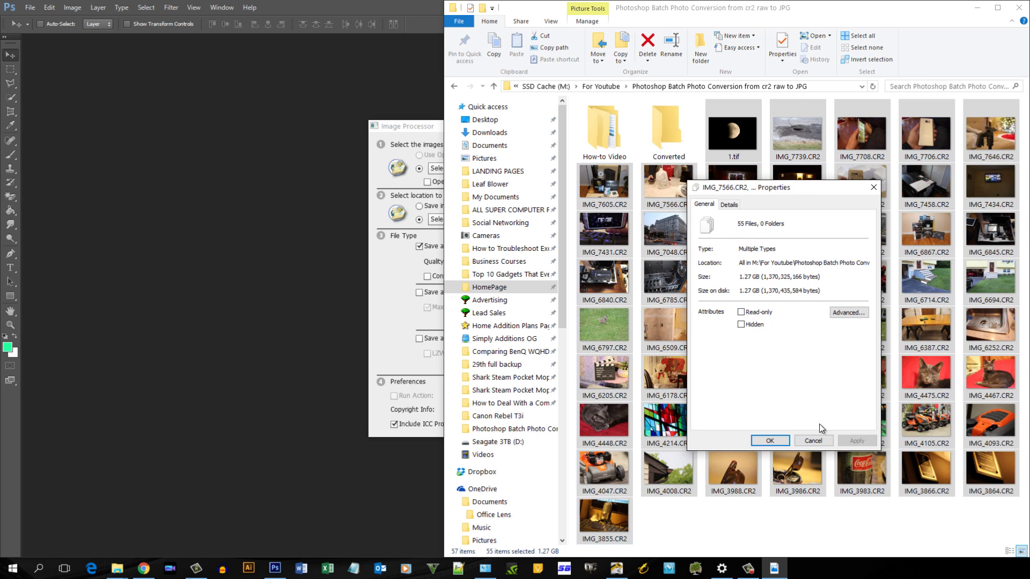
left_click_drag(745, 188, 758, 220)
left_click(826, 475)
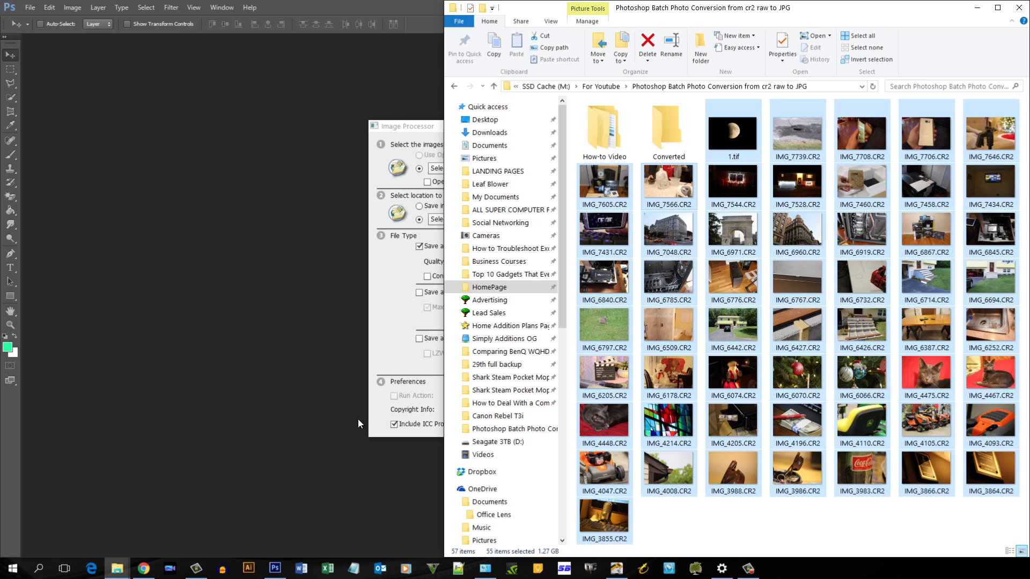
- Run Image Processor to convert all 55 CR2 raw files into JPEGs
left_click(390, 319)
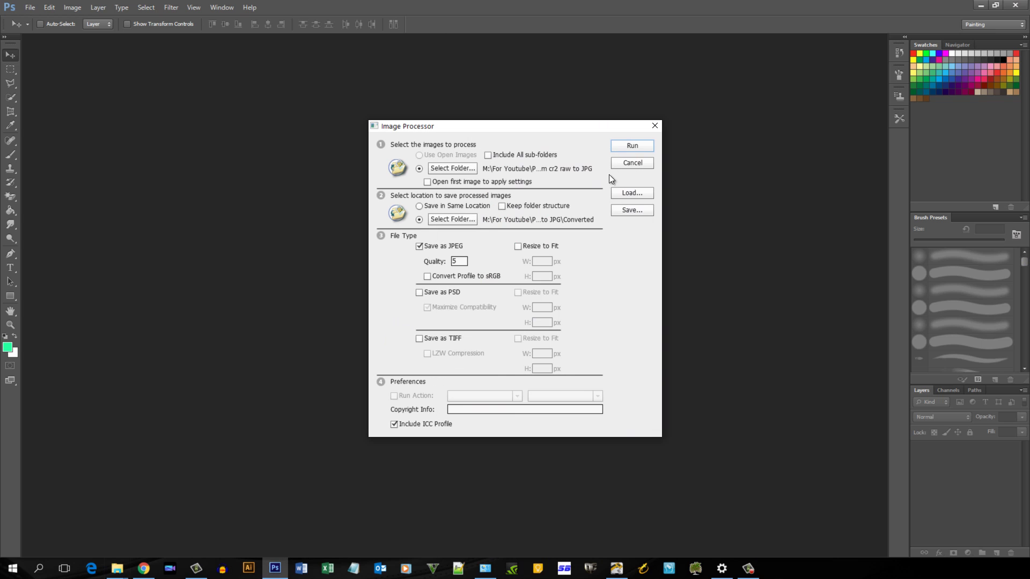
left_click(630, 147)
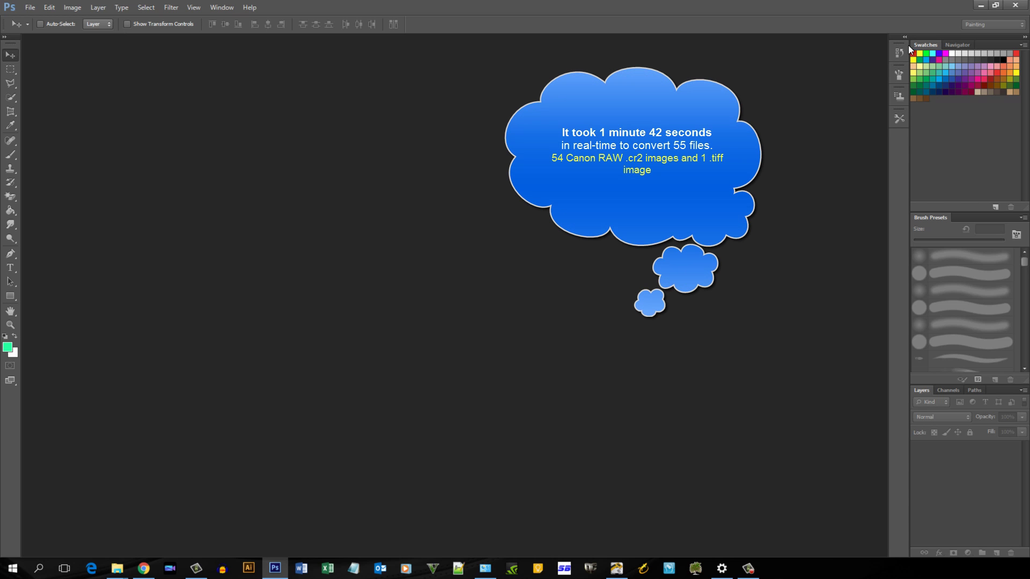
- Open the JPEG subfolder inside Converted and select IMG_7434.jpg
left_click(980, 5)
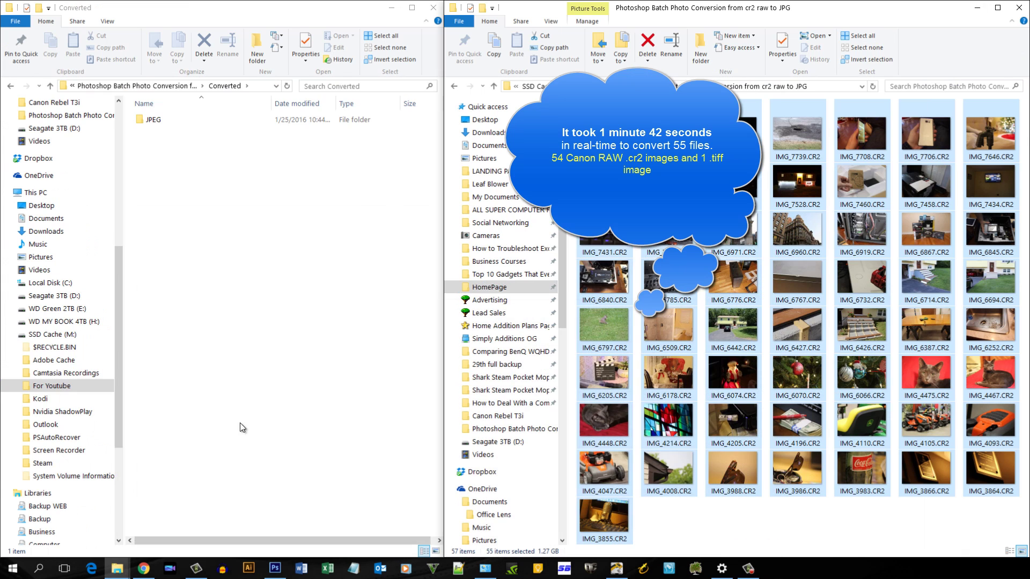
left_click(226, 269)
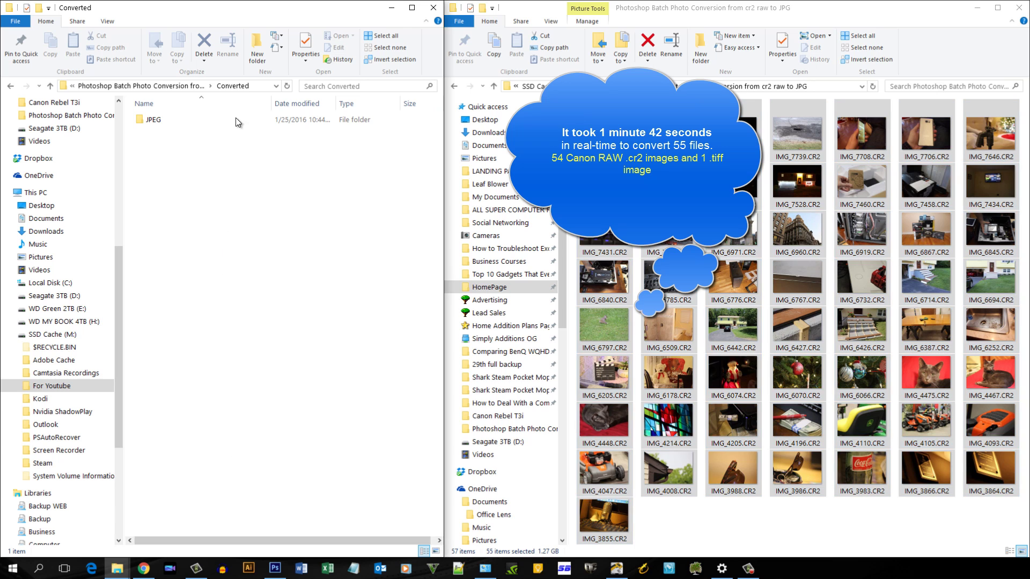
double_click(156, 119)
scroll(306, 300, "down", 4)
left_click(416, 513)
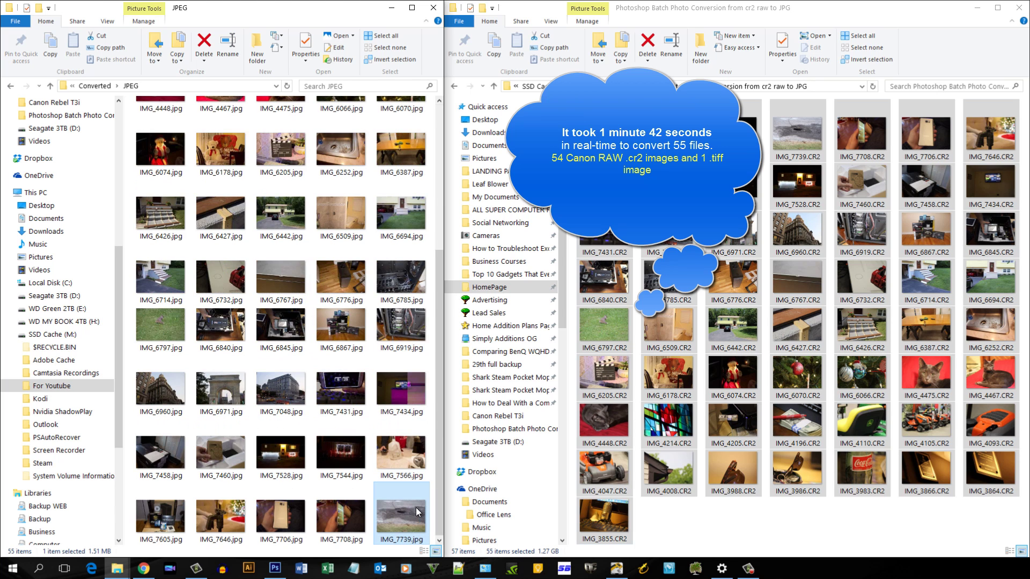
left_click(407, 391)
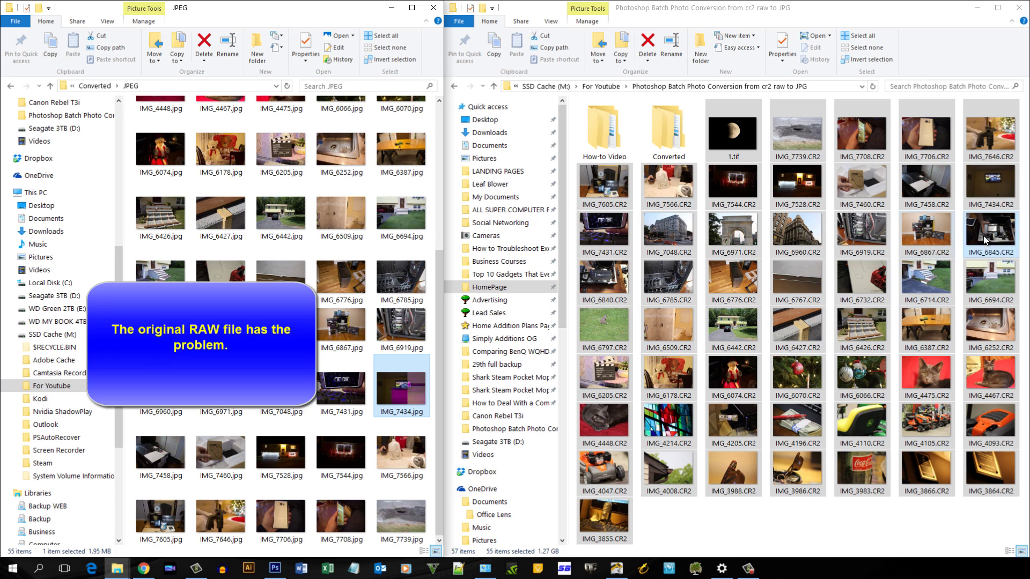
- Compare IMG_7434.CR2 and IMG_7434.jpg in Photos, stepping between neighbouring photos
double_click(989, 182)
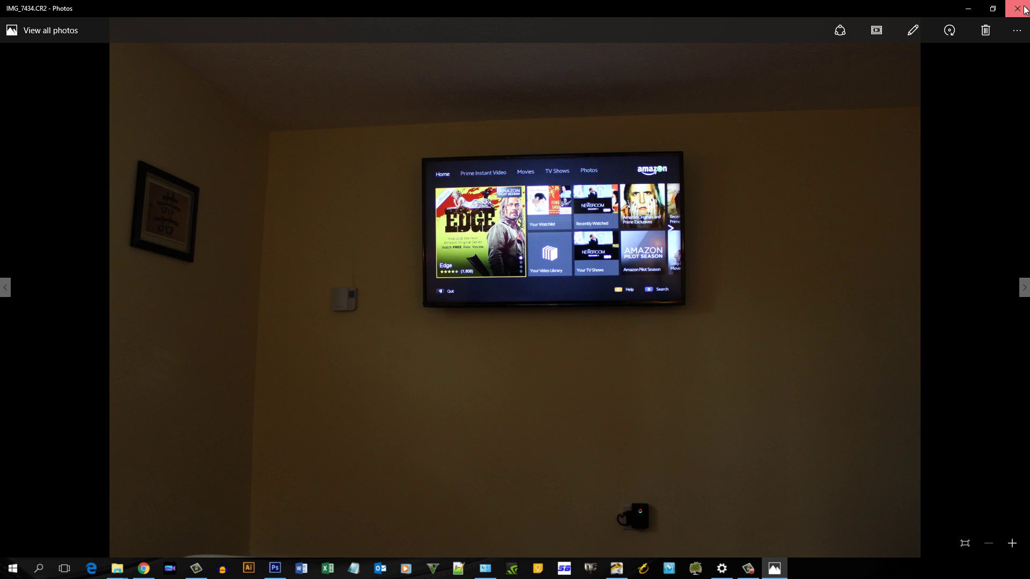
left_click(1017, 9)
left_click(423, 387)
double_click(423, 387)
left_click(1009, 11)
left_click(1024, 292)
left_click(5, 287)
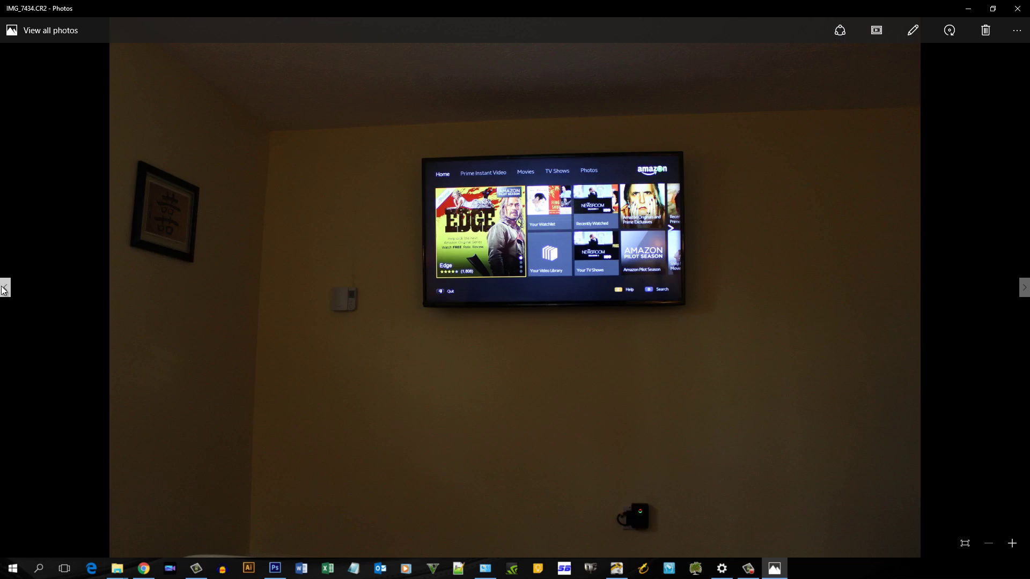
left_click(4, 288)
- Show Properties for all 55 converted JPEGs, totalling 65.9 MB
left_click(1018, 8)
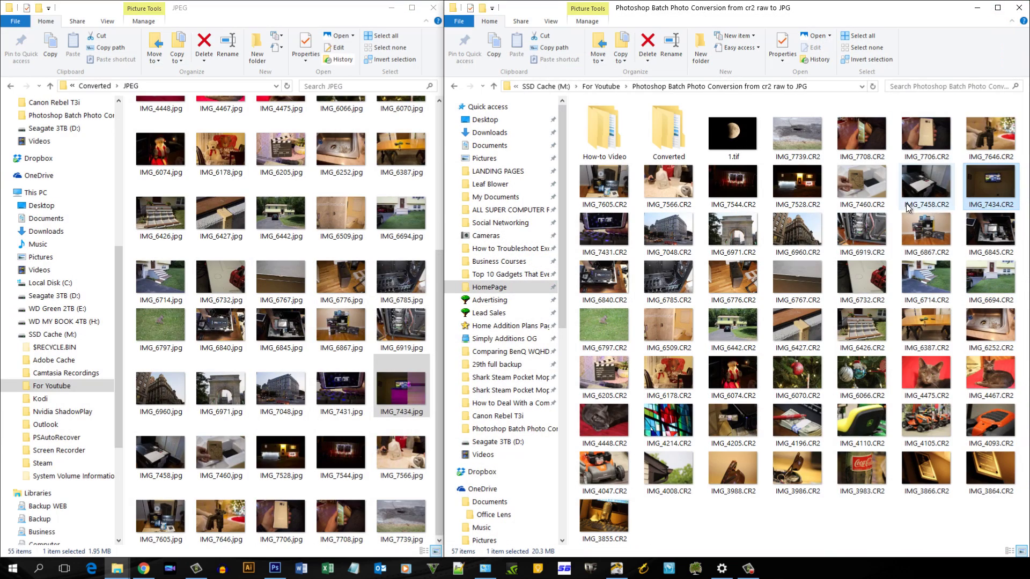
left_click(394, 375)
scroll(388, 428, "up", 3)
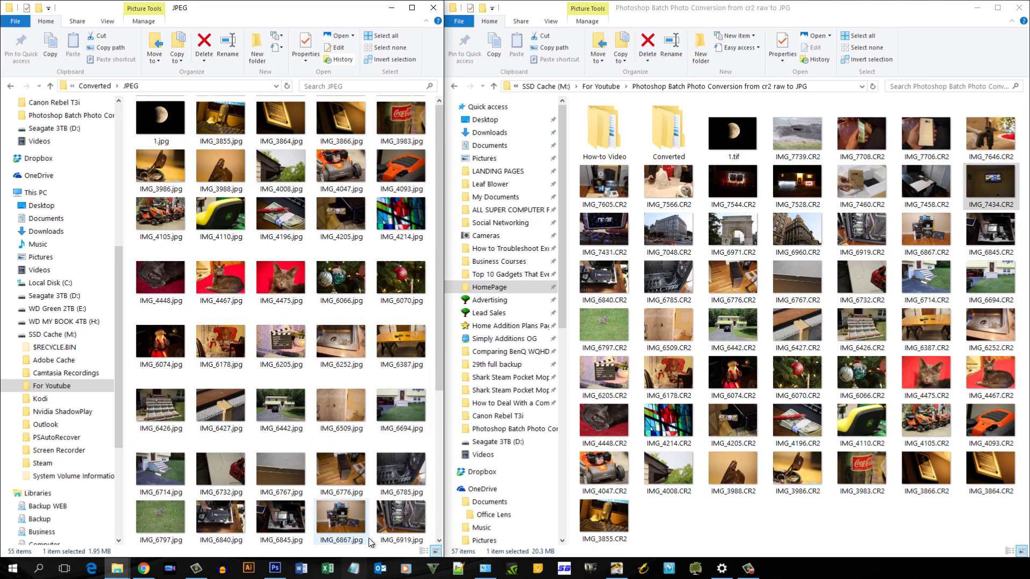
key("ctrl+a")
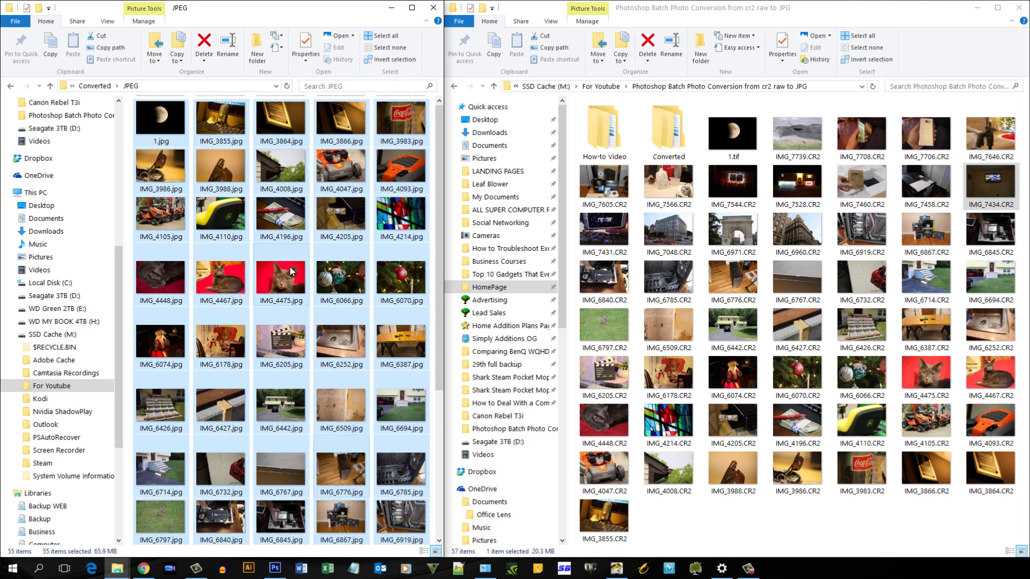
right_click(284, 269)
left_click(342, 522)
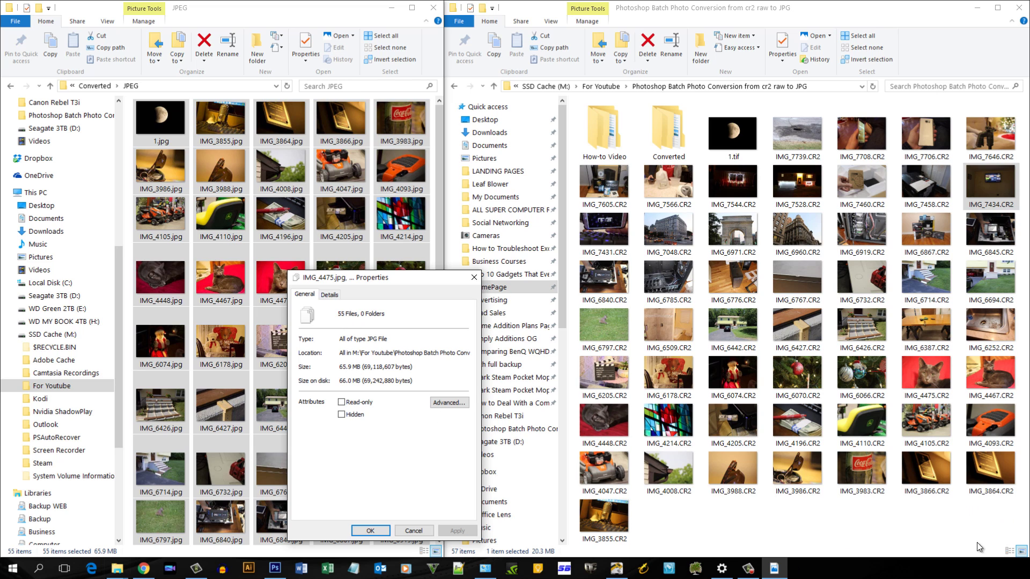
- Show Properties for the CR2 originals (1.27 GB) beside the JPEG summary
left_click_drag(982, 546, 557, 102)
left_click(616, 140, "ctrl")
left_click(656, 127, "ctrl")
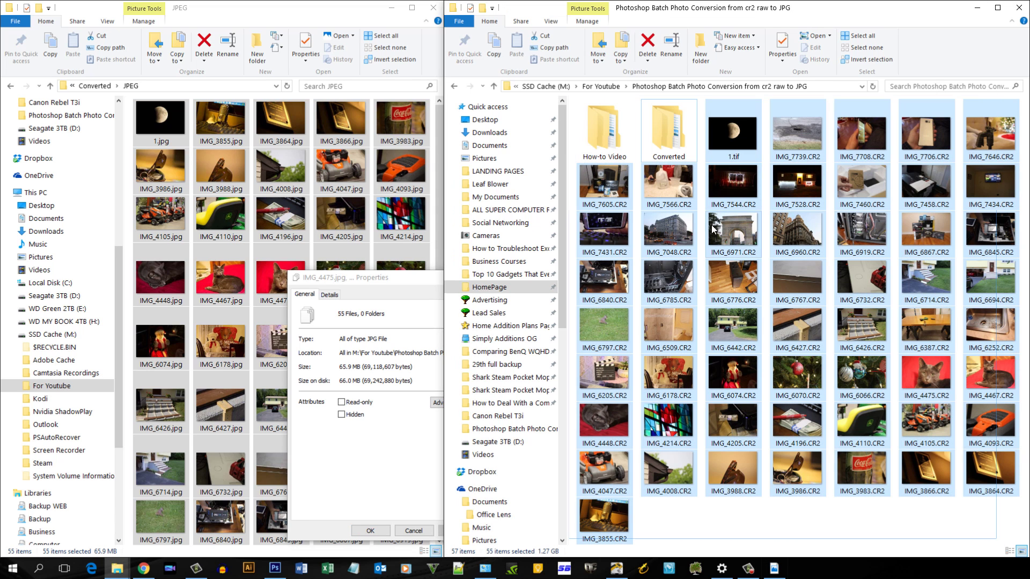
right_click(658, 185)
left_click(717, 374)
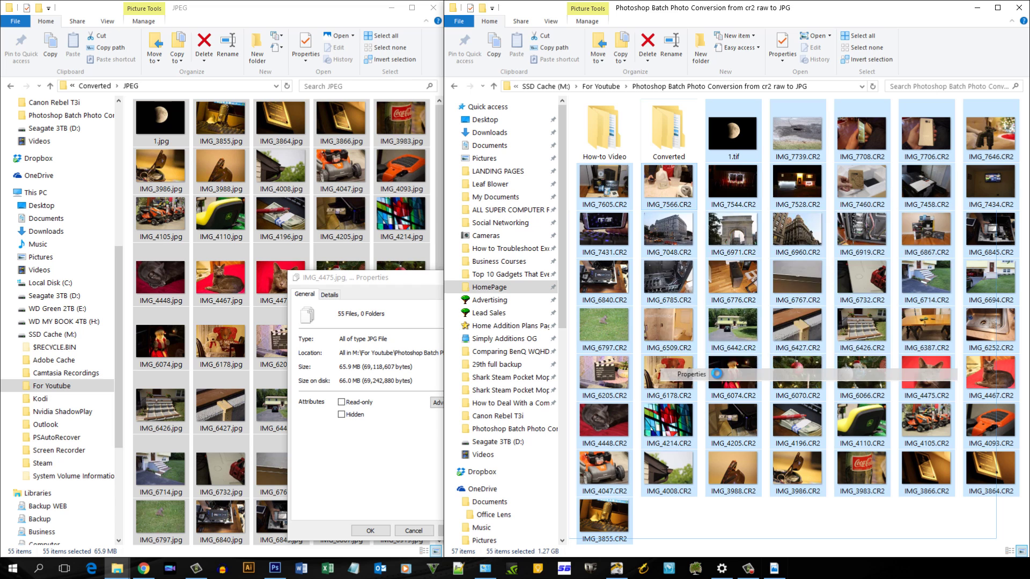
left_click_drag(719, 198, 598, 269)
left_click_drag(397, 278, 342, 254)
left_click_drag(557, 258, 477, 253)
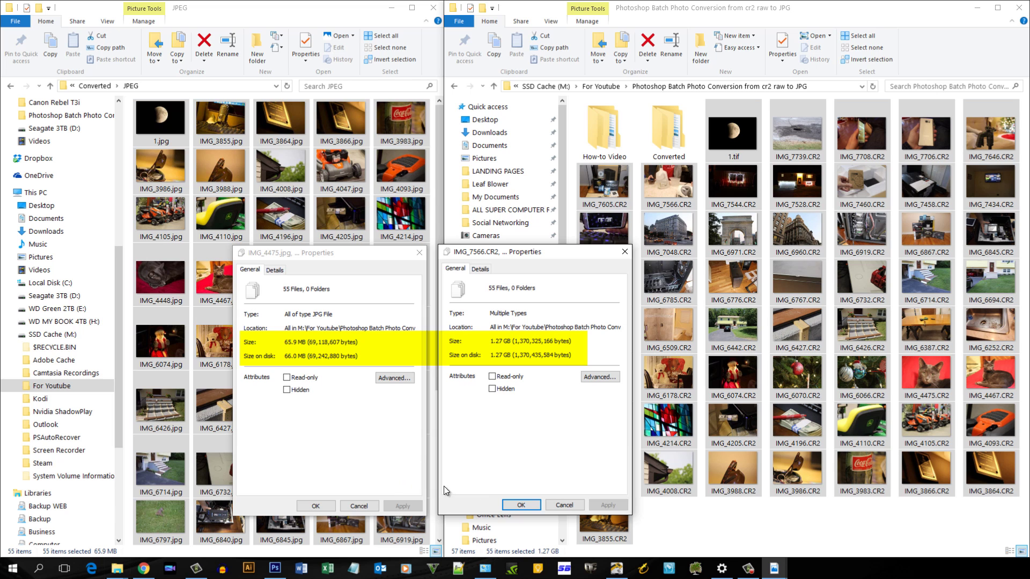
left_click(625, 252)
left_click(662, 279)
- Check the file size of IMG_6785.CR2 in its Properties
right_click(663, 279)
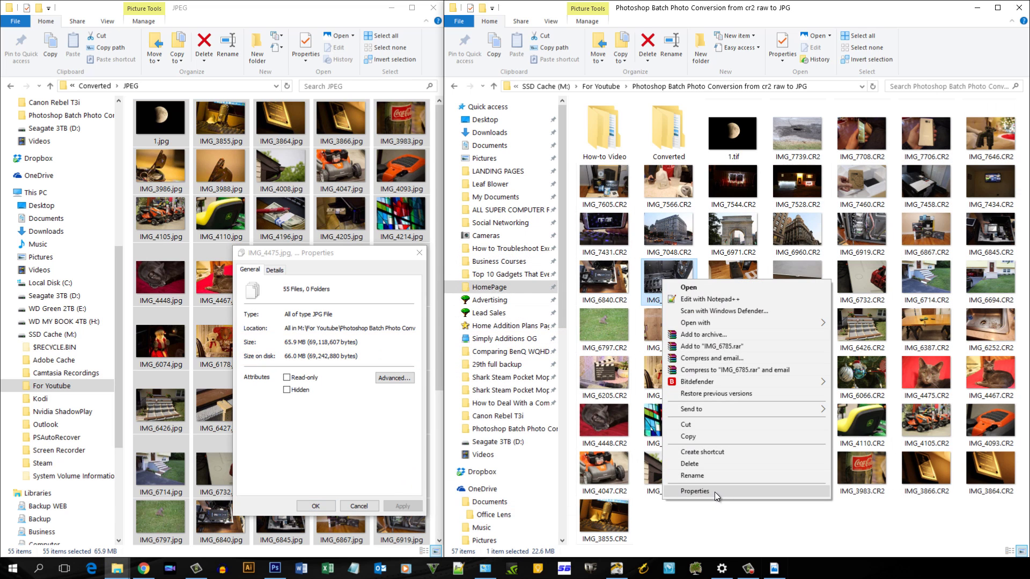
left_click(714, 492)
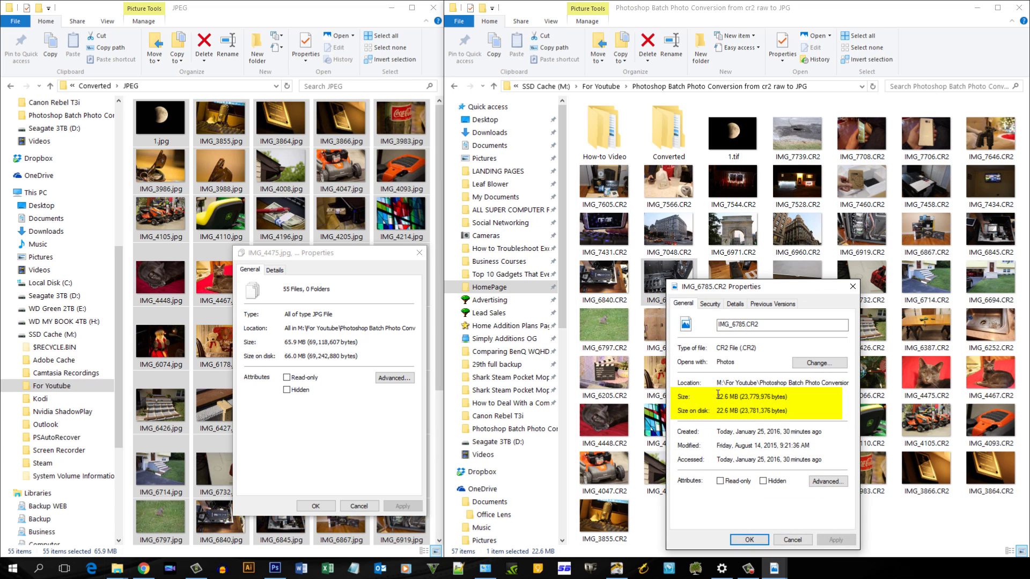
left_click(852, 286)
- Read raw file sizes in Details view, return to Large icons, and close the JPEG summary
right_click(817, 510)
mouse_move(858, 355)
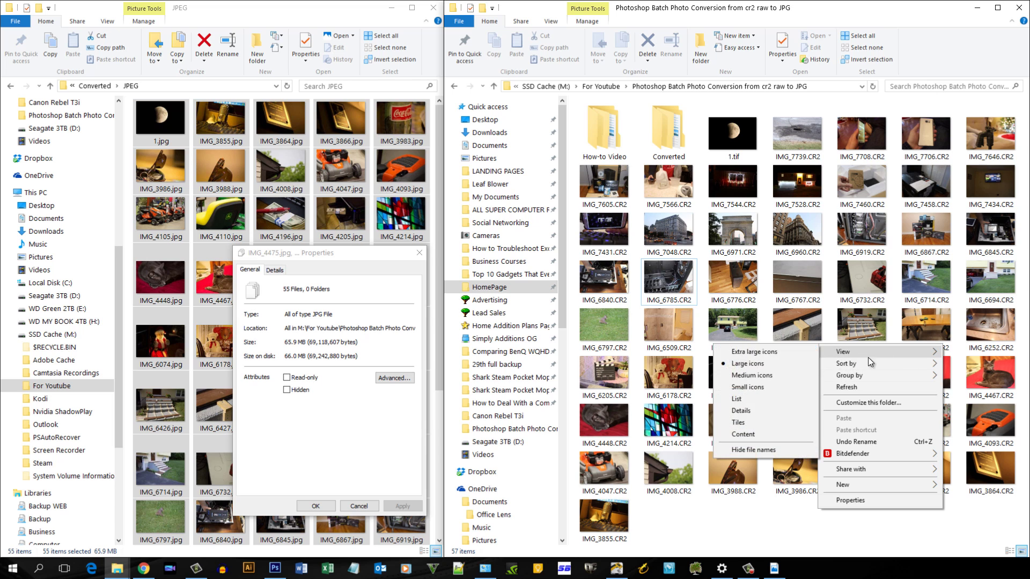
left_click(757, 411)
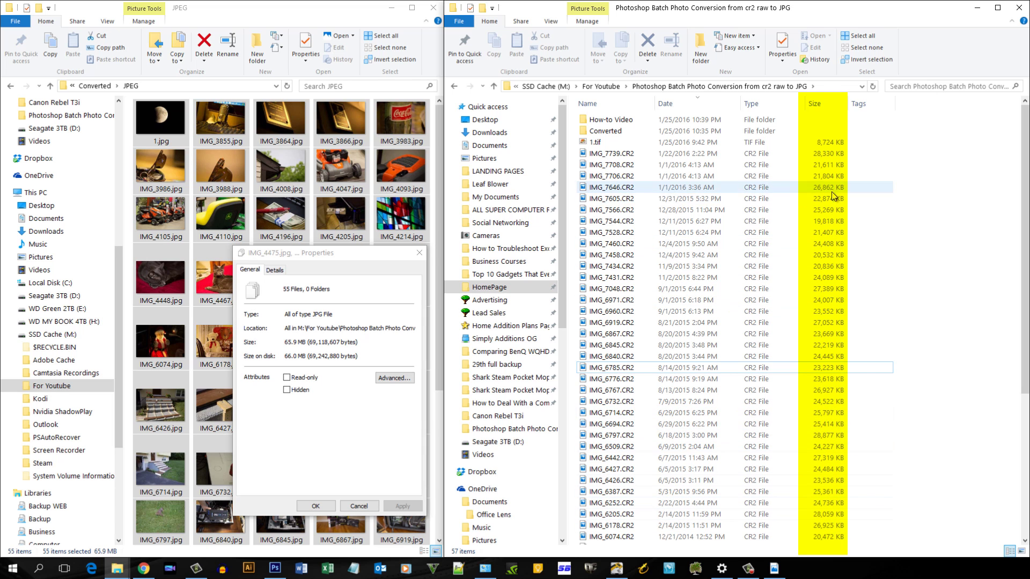
scroll(824, 352, "down", 6)
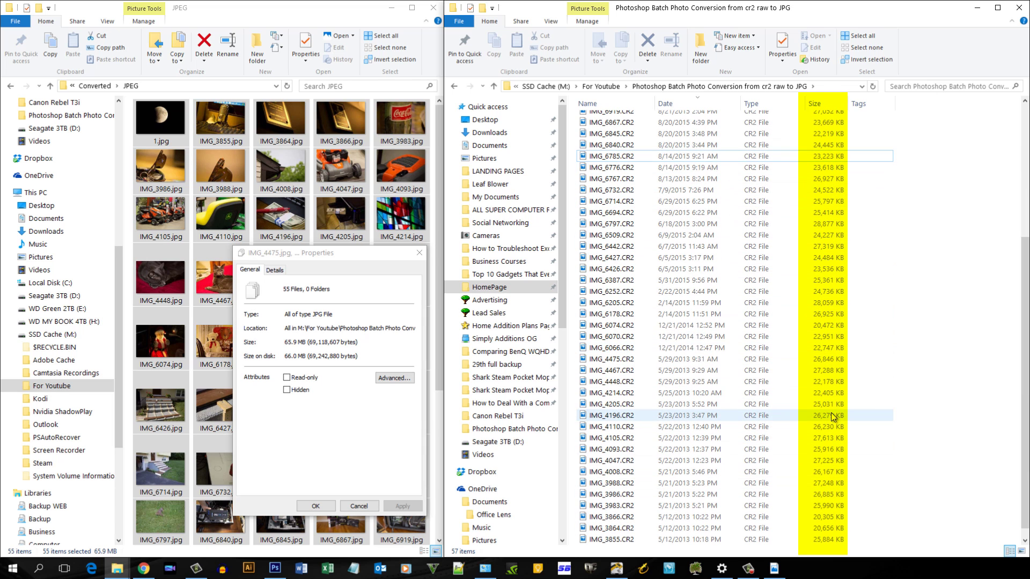
right_click(912, 212)
mouse_move(923, 220)
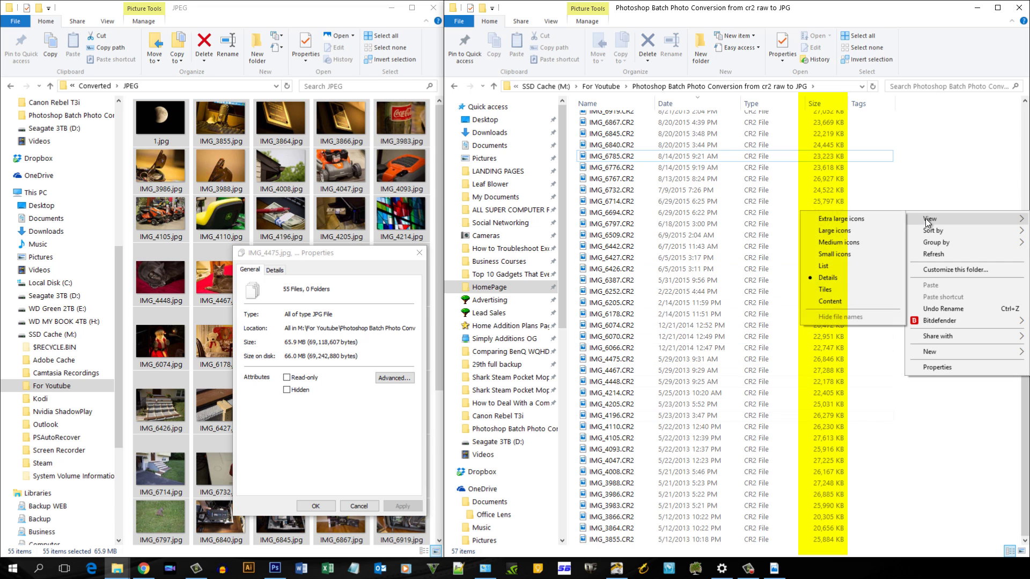
left_click(858, 234)
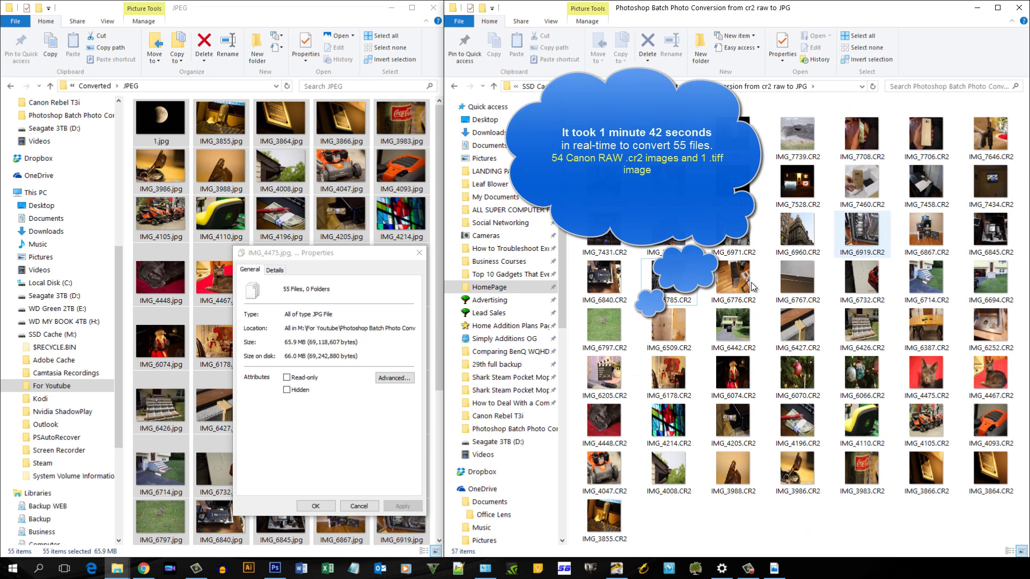
left_click(419, 252)
- Open 1.jpg in Photos and page through the converted JPEGs to IMG_6252.jpg
double_click(151, 123)
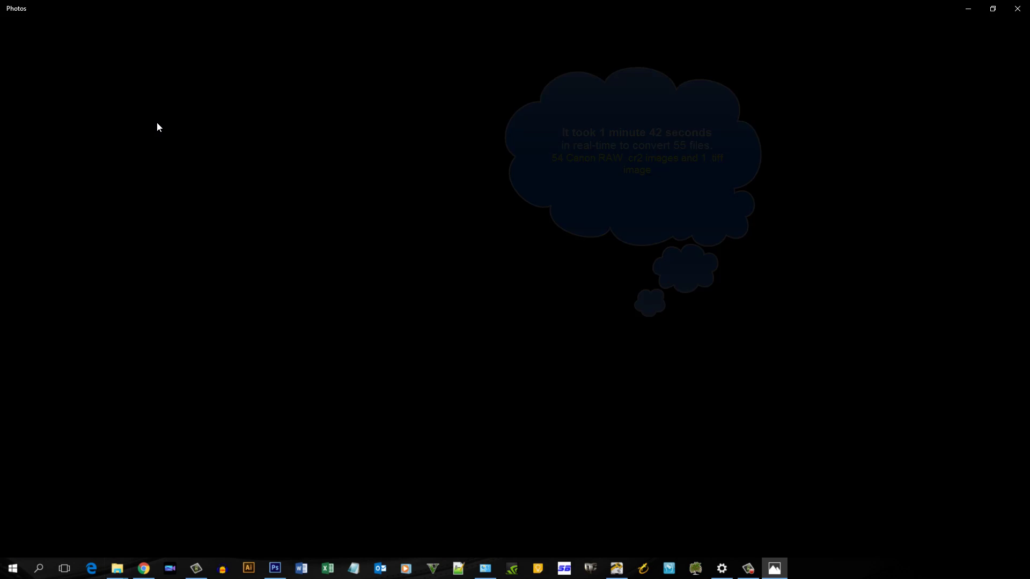
key("Right")
key("Right")
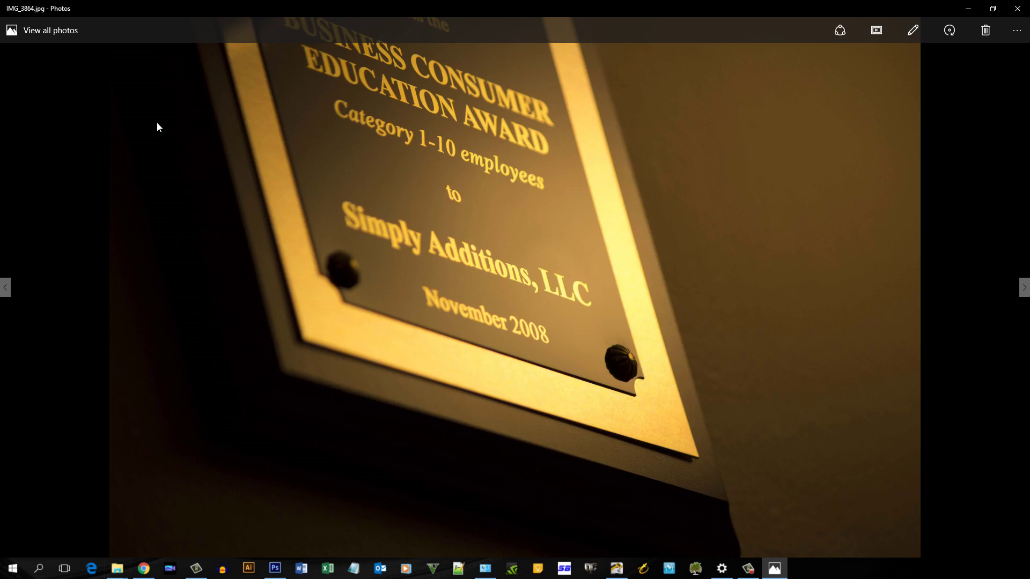
key("Right")
key("Right")
key("Right")
key("Right")
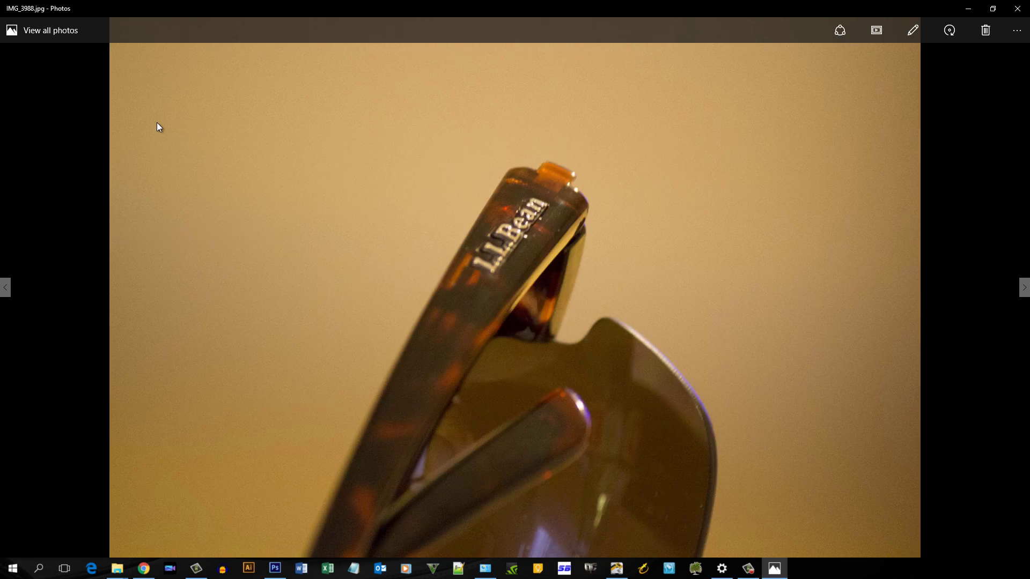
key("Right")
key("Right")
key("Right")
key("Right")
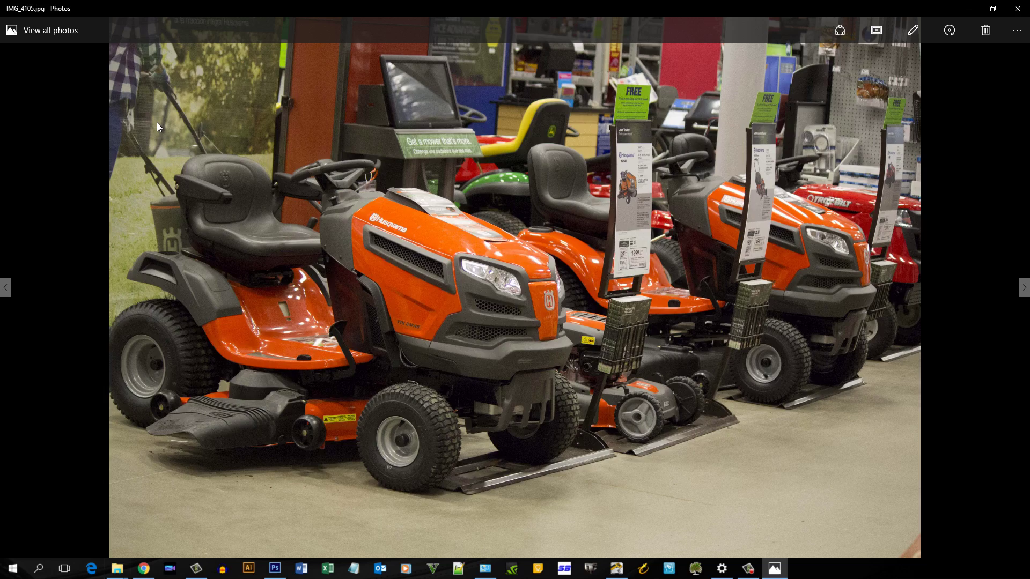
key("Right")
key("Right")
key("Right")
key("Right")
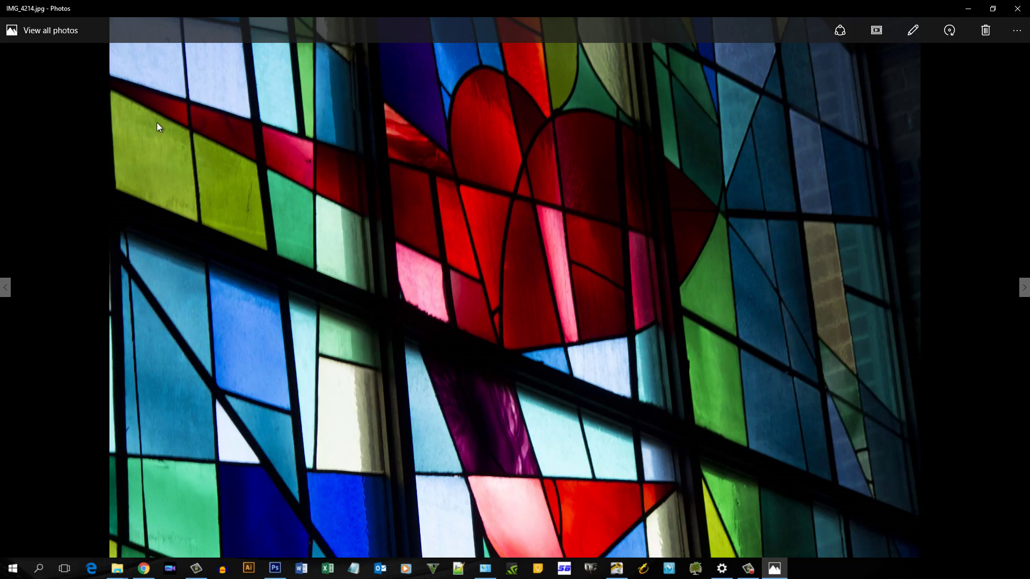
key("Right")
key("Right")
key("Right")
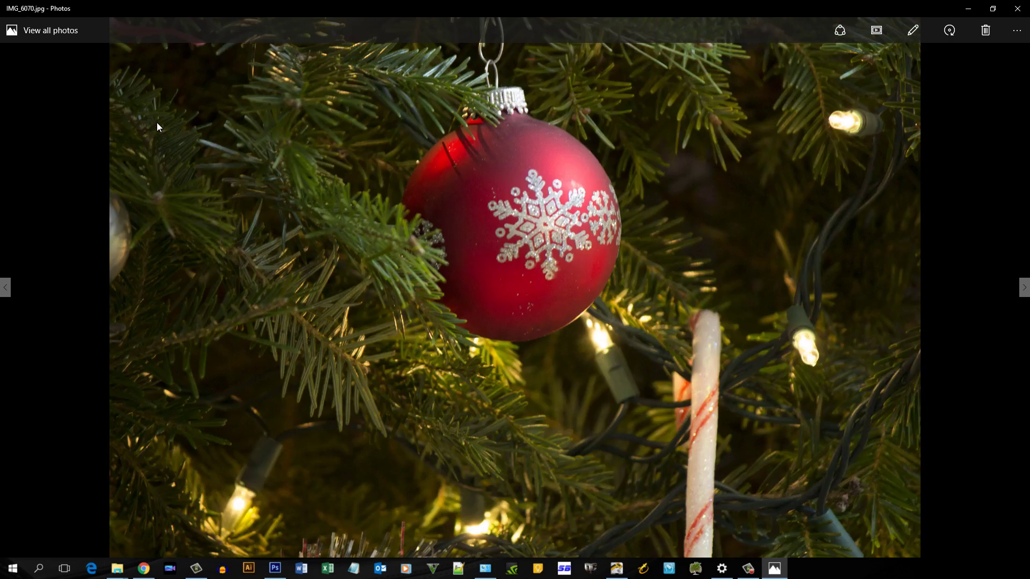
key("Right")
key("Right")
key("Right")
key("Right")
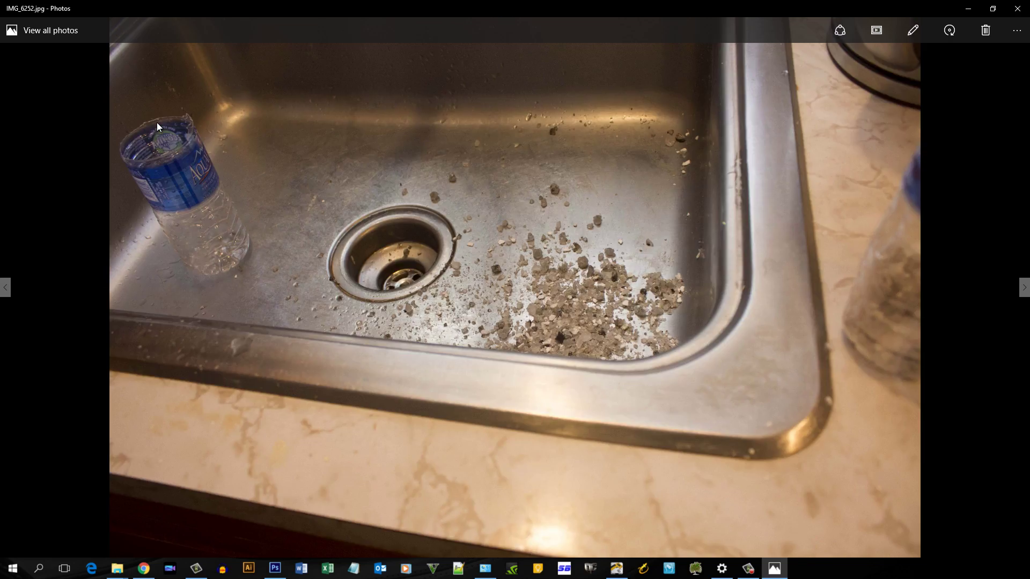
key("Right")
key("Right")
key("Right")
key("Right")
key("Right")
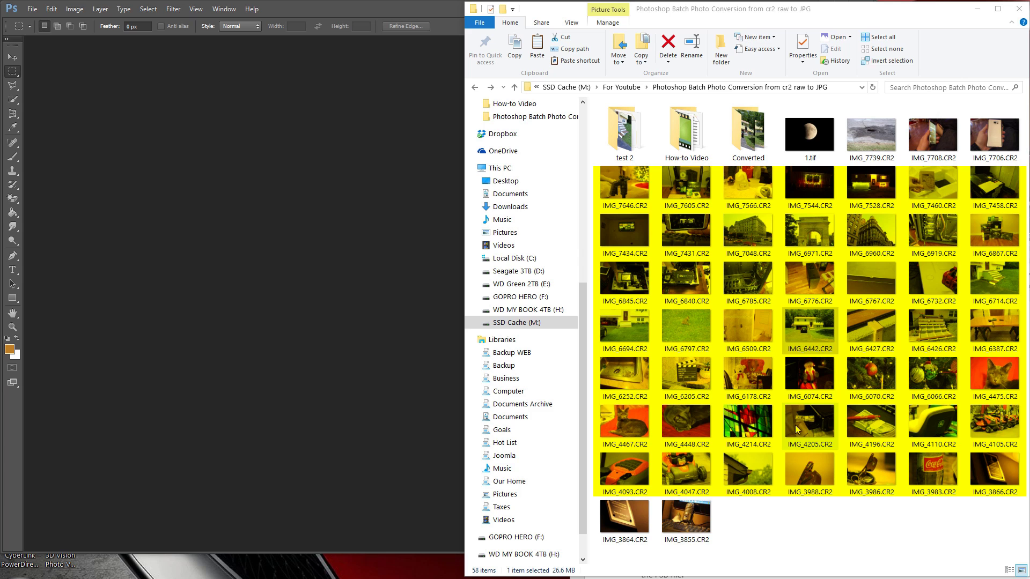
- View the IMG_6442.CR2 house photo in Photos and arrange the windows
double_click(818, 326)
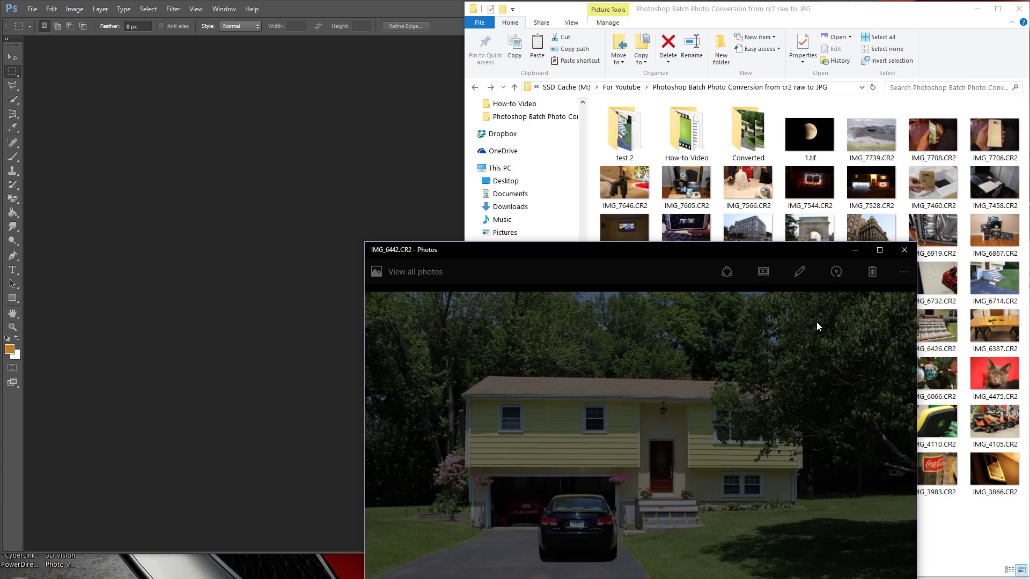
mouse_move(716, 250)
left_mouse_down()
mouse_move(619, 113)
mouse_move(613, 50)
mouse_move(634, 55)
mouse_move(444, 48)
left_mouse_up()
left_click_drag(922, 9, 728, 9)
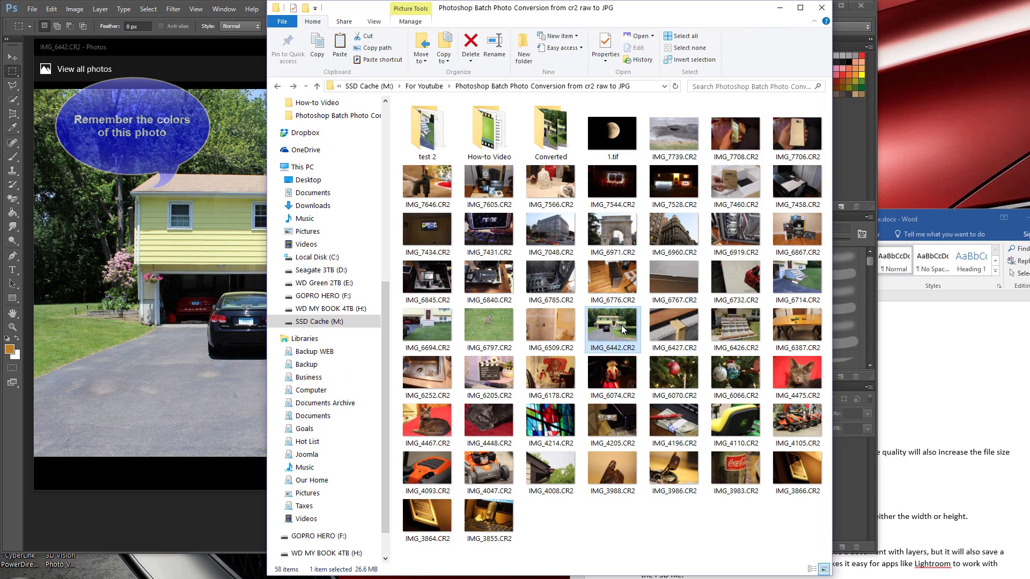
- Open IMG_6442.CR2 in Adobe Photoshop CS6's Camera Raw
right_click(622, 325)
mouse_move(678, 371)
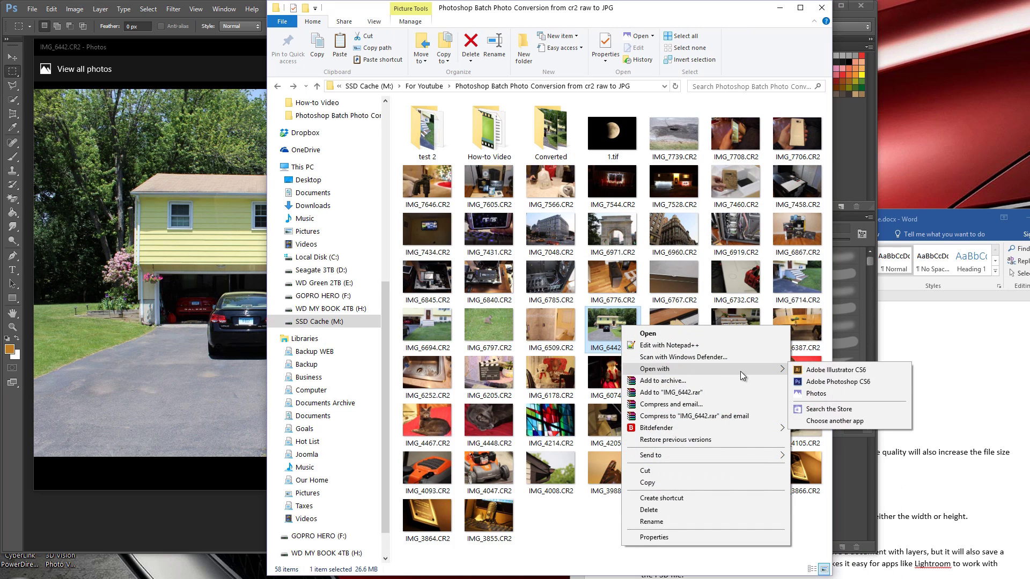
left_click(838, 381)
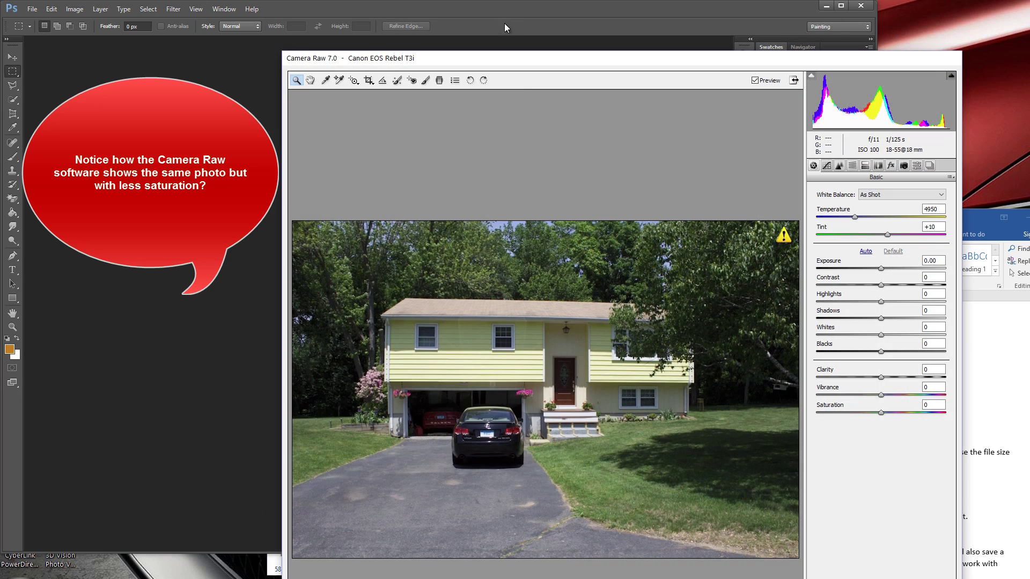
- Show Camera Raw's 'Canon Rebel T3i Our House' preset, with the Photos view placed alongside
left_click_drag(523, 62, 407, 14)
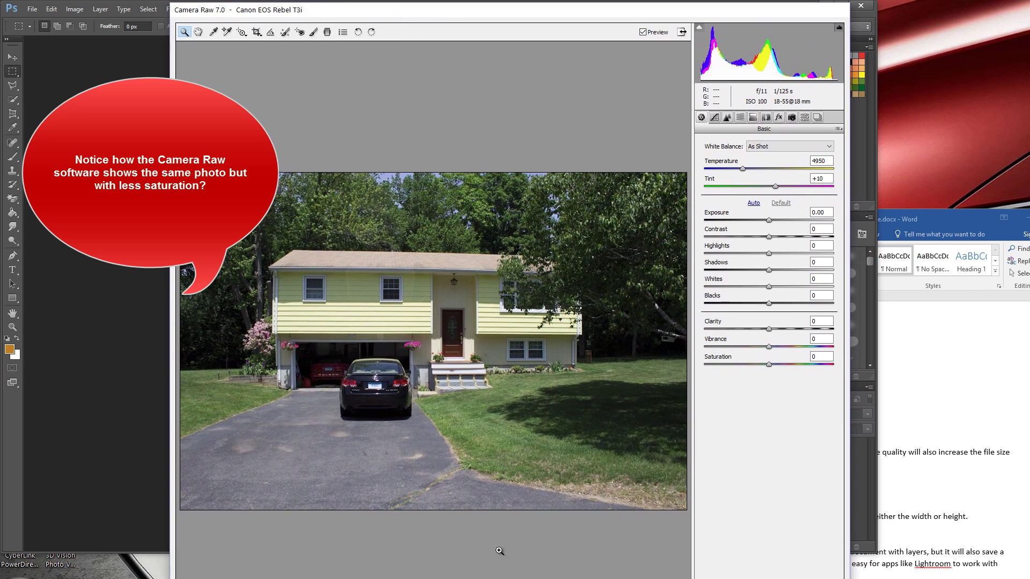
left_click_drag(496, 578, 496, 565)
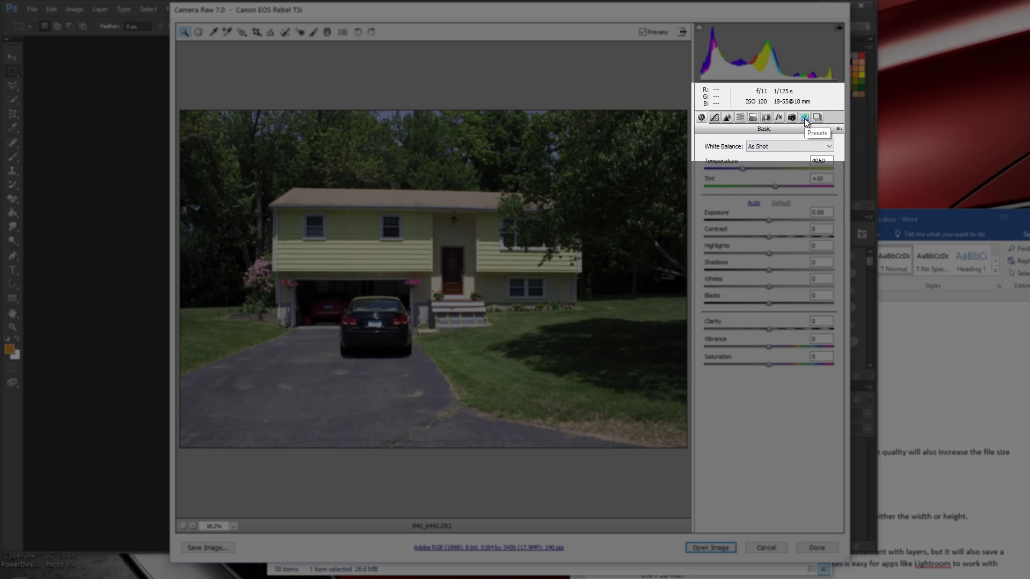
left_click(803, 117)
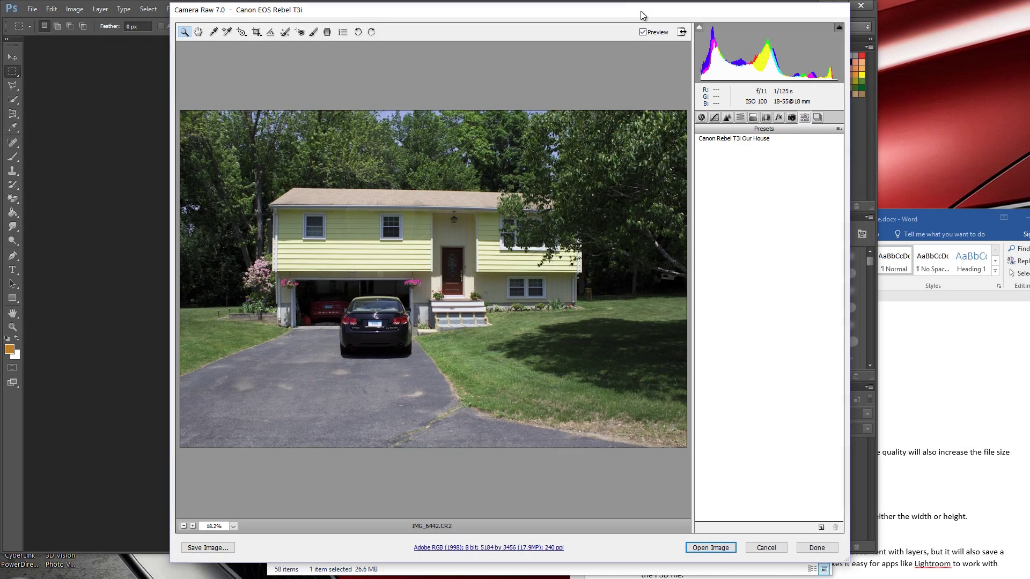
left_click_drag(644, 14, 815, 30)
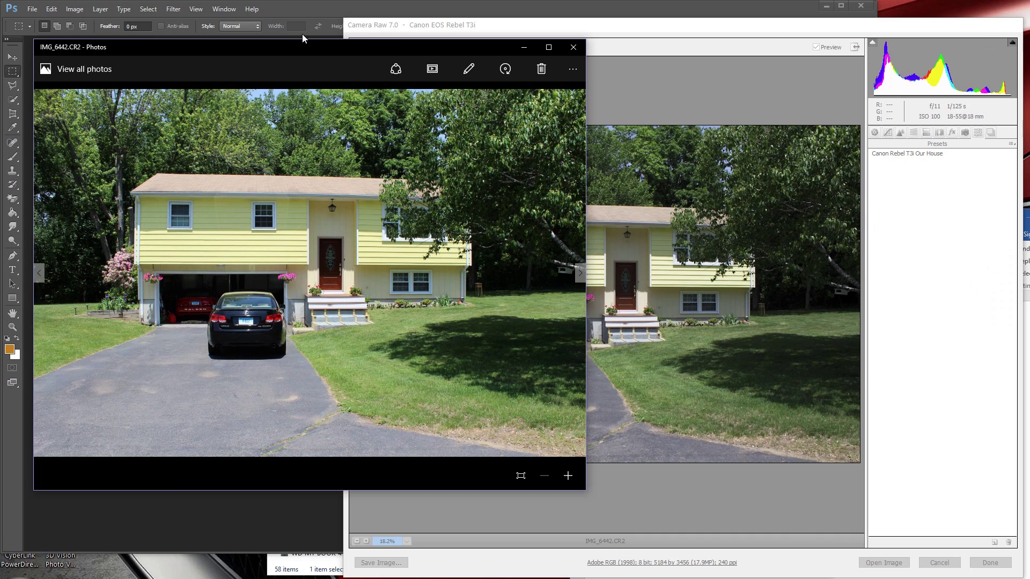
left_click_drag(297, 49, 289, 112)
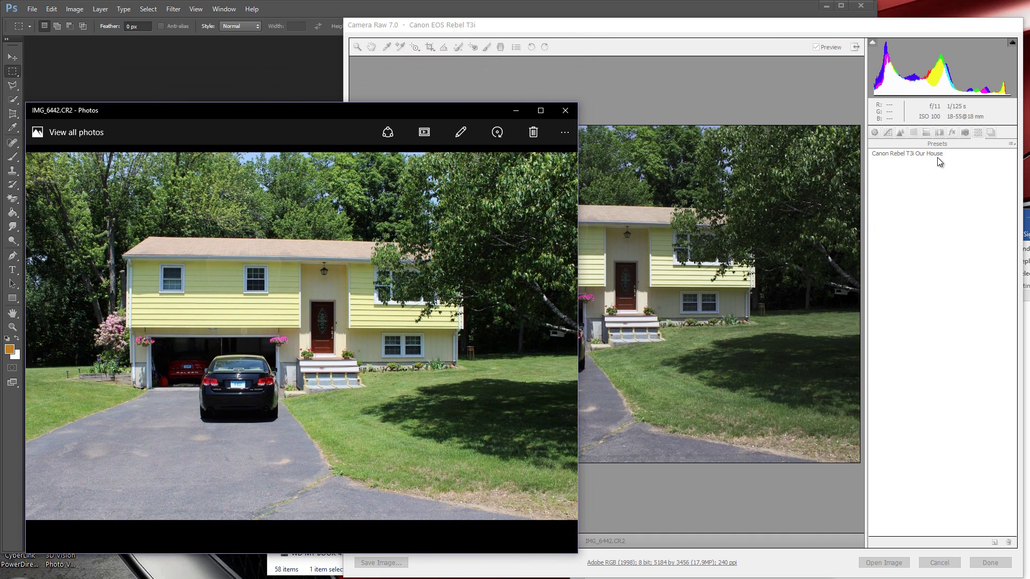
- Apply the Canon Rebel T3i Our House preset and bring up the Photos view to compare
left_click(999, 118)
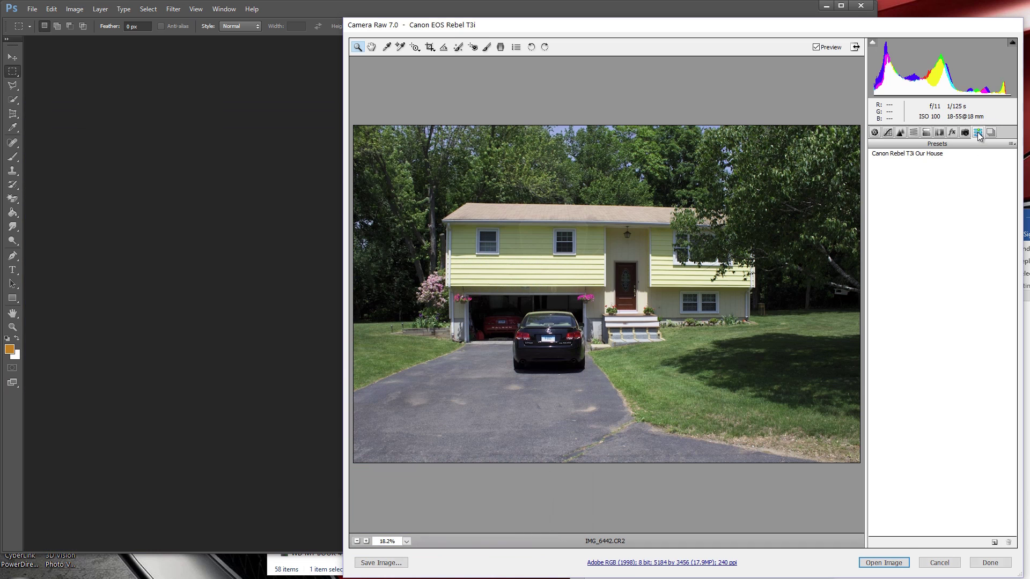
left_click(918, 154)
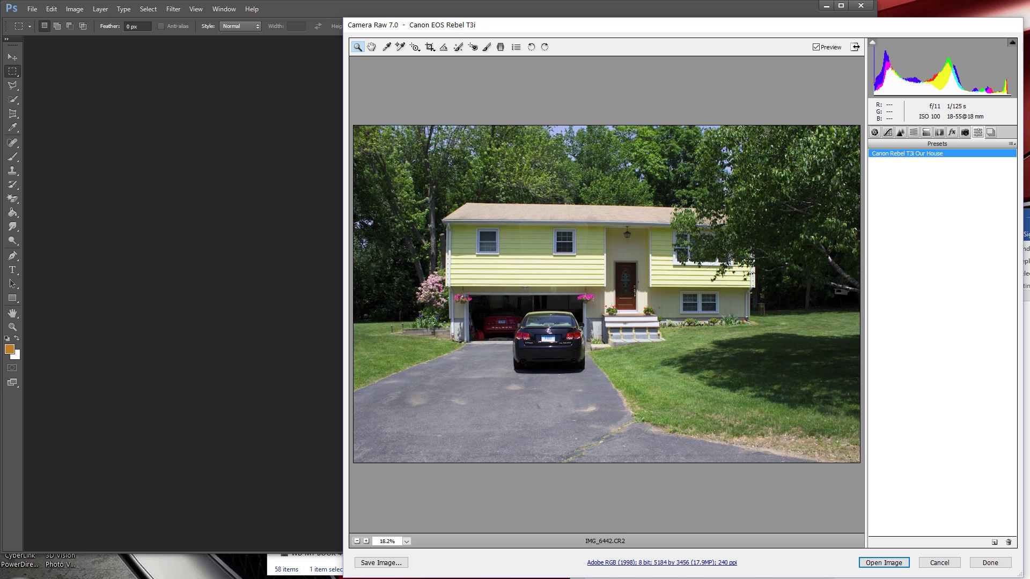
key("Return")
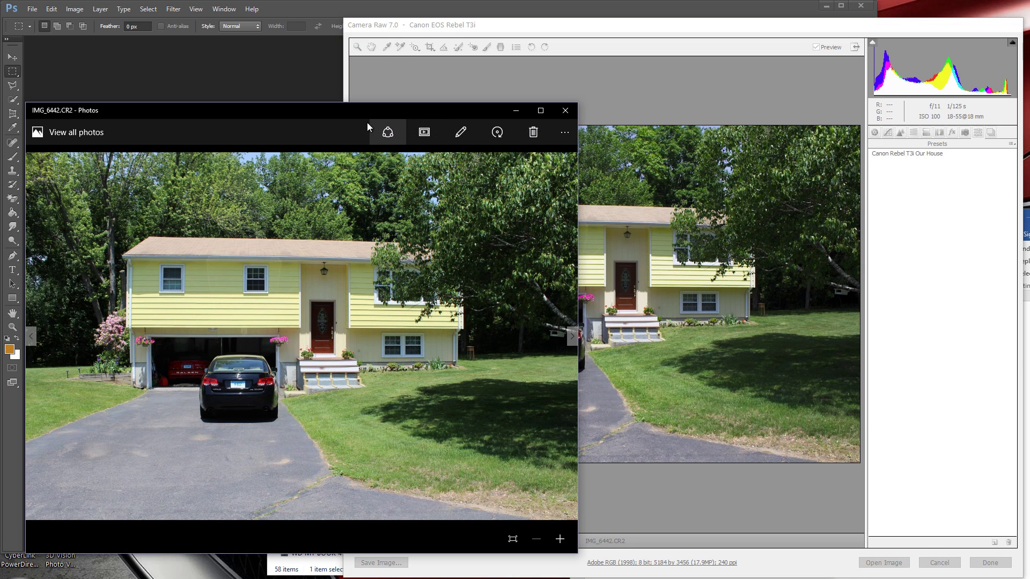
mouse_move(368, 127)
left_mouse_down()
mouse_move(352, 128)
mouse_move(490, 360)
mouse_move(332, 284)
mouse_move(250, 102)
mouse_move(201, 111)
mouse_move(471, 128)
mouse_move(371, 112)
left_mouse_up()
- Close the Photos comparison window and open IMG_6442.CR2 in Photoshop
left_click_drag(602, 101, 475, 136)
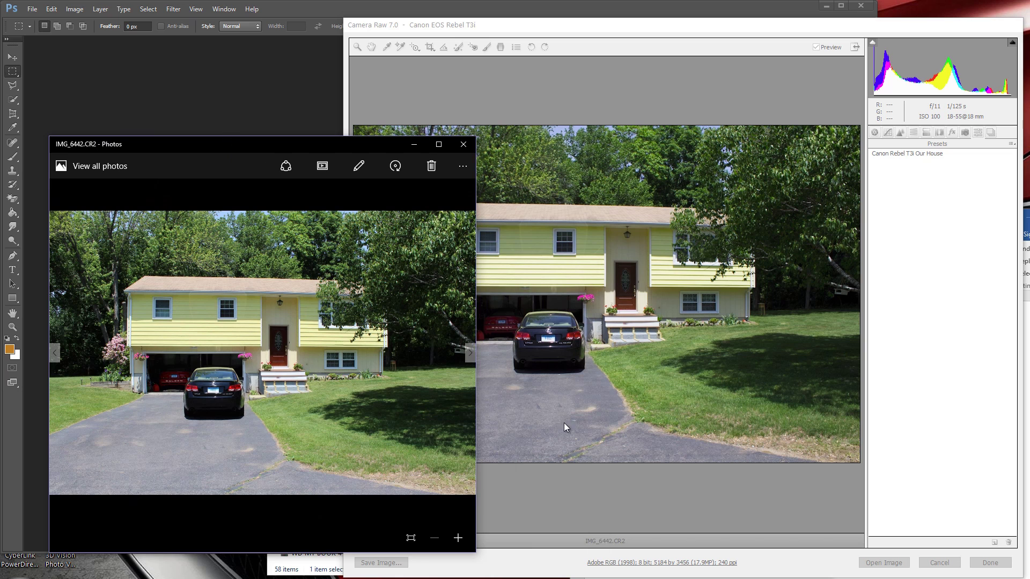
left_click(463, 143)
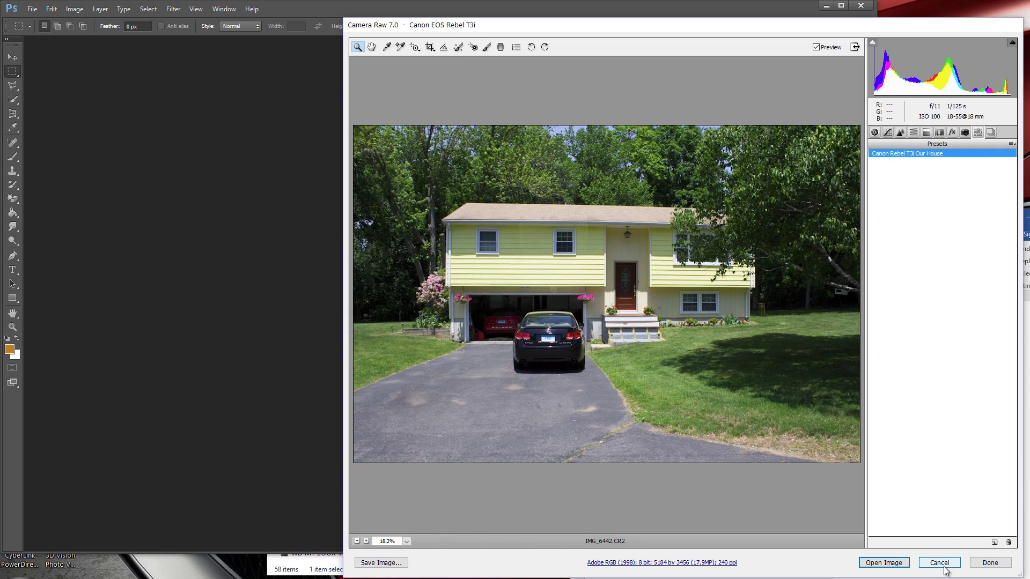
left_click(889, 562)
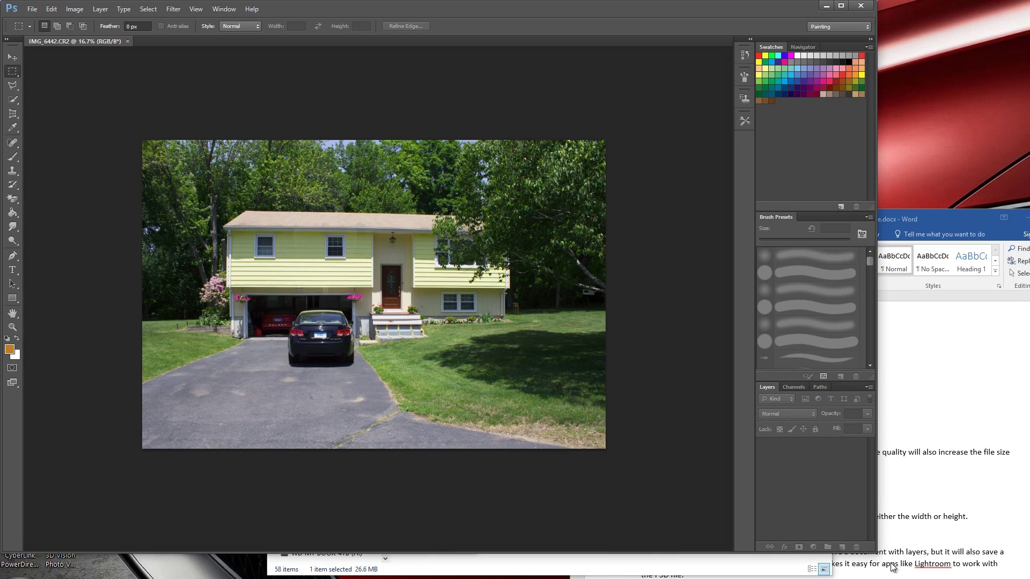